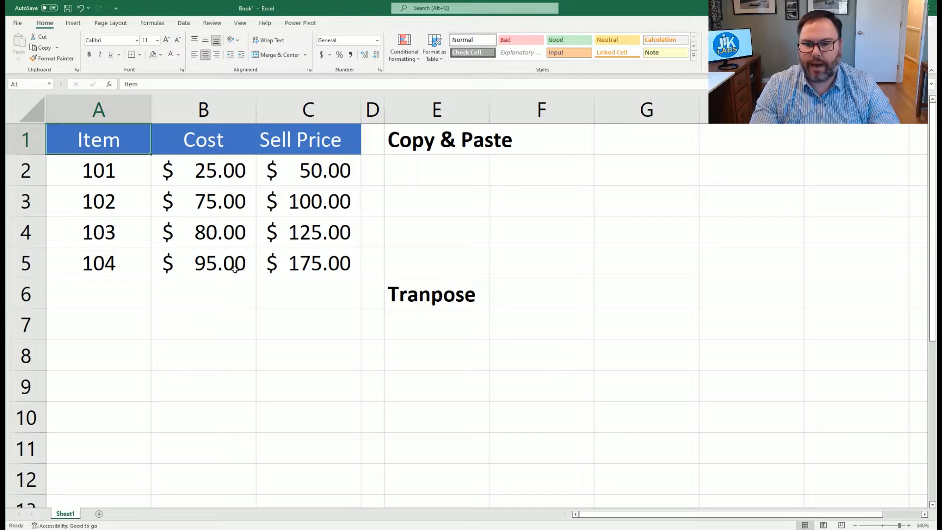
Copy the item table A1:C5 and paste it transposed beneath the Copy & Paste heading, starting at cell E2.
drag(98, 139, 282, 265)
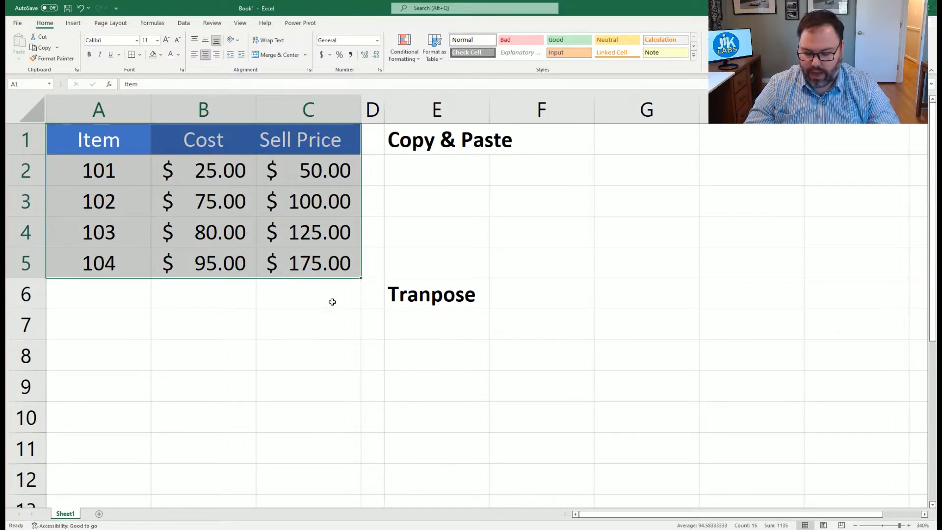
key(ctrl+c)
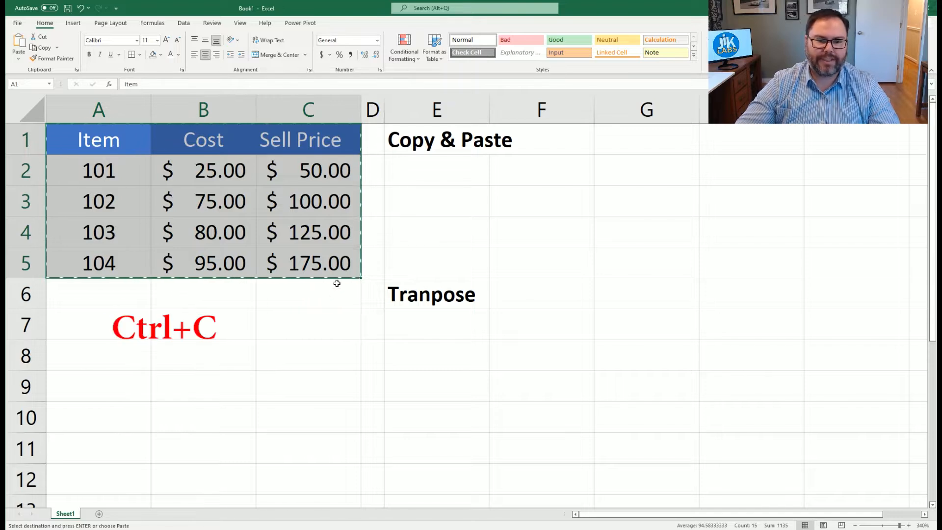
right_click(180, 180)
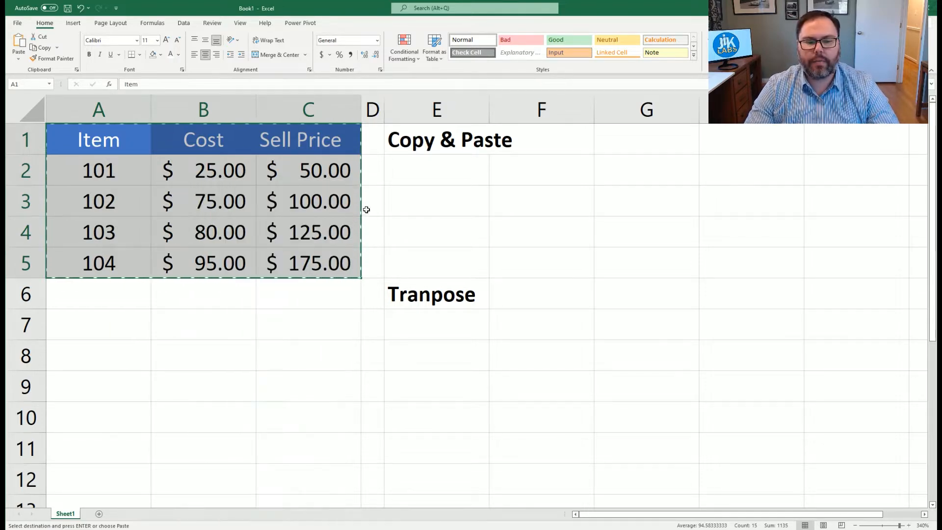
click(406, 168)
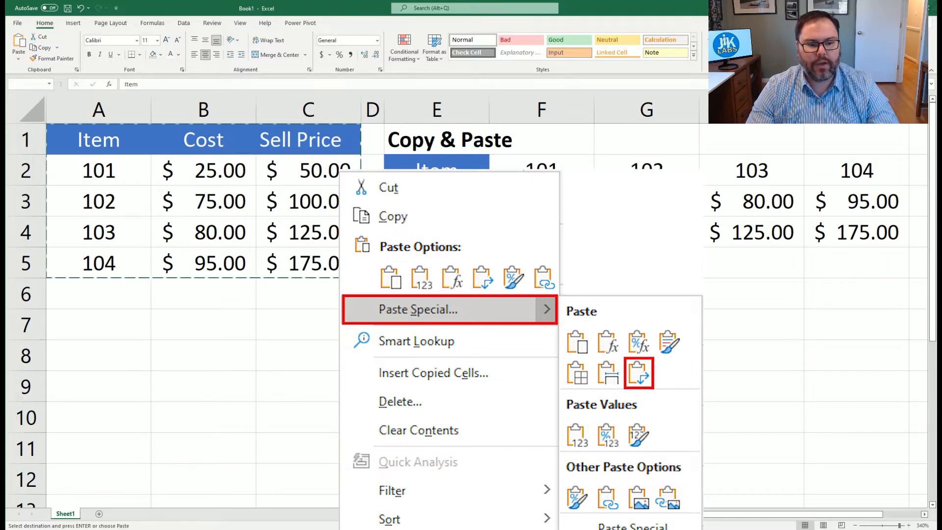
click(639, 374)
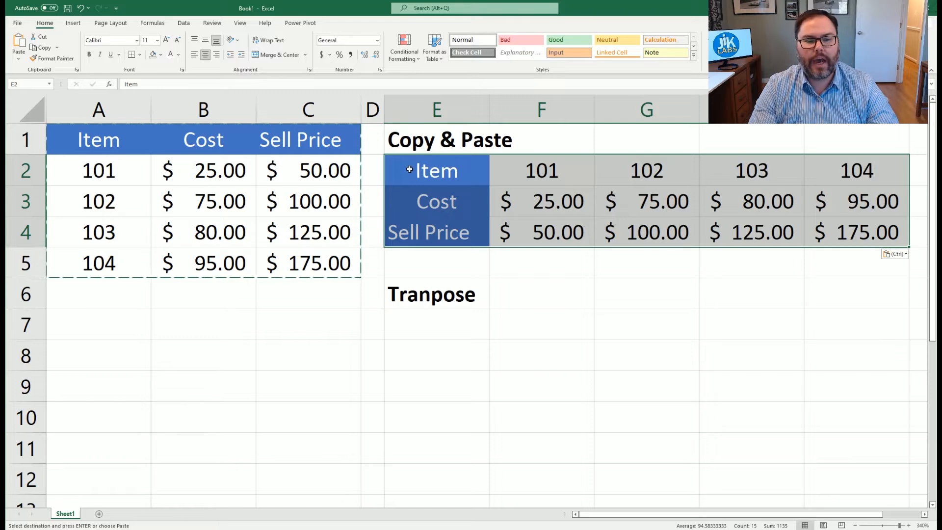
click(403, 202)
click(404, 230)
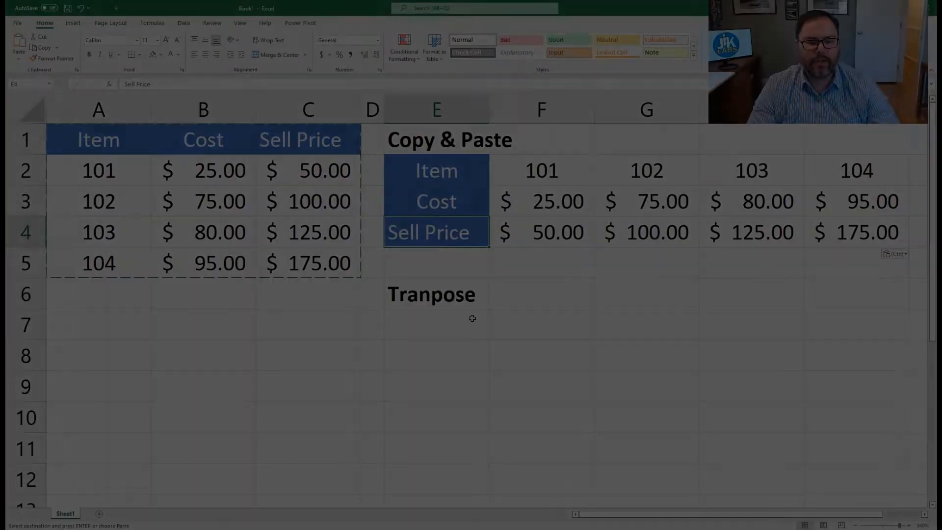
Enter the formula =transpose(A1:C5) in cell E7 as a single-cell entry and undo it again.
click(471, 319)
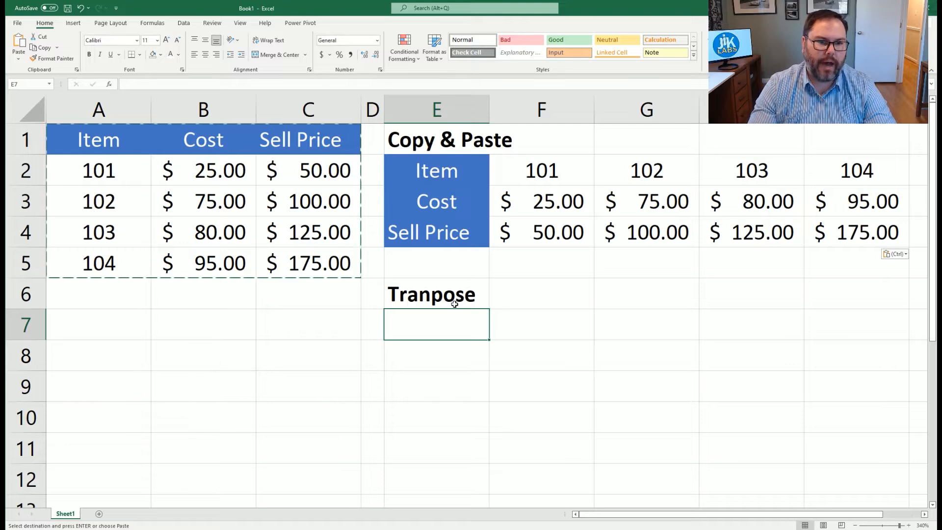
text(=)
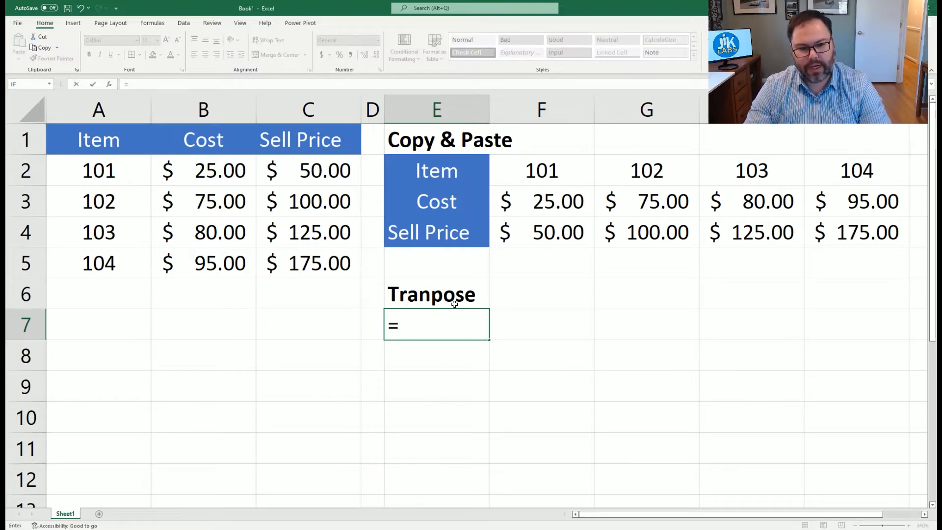
text(transpose()
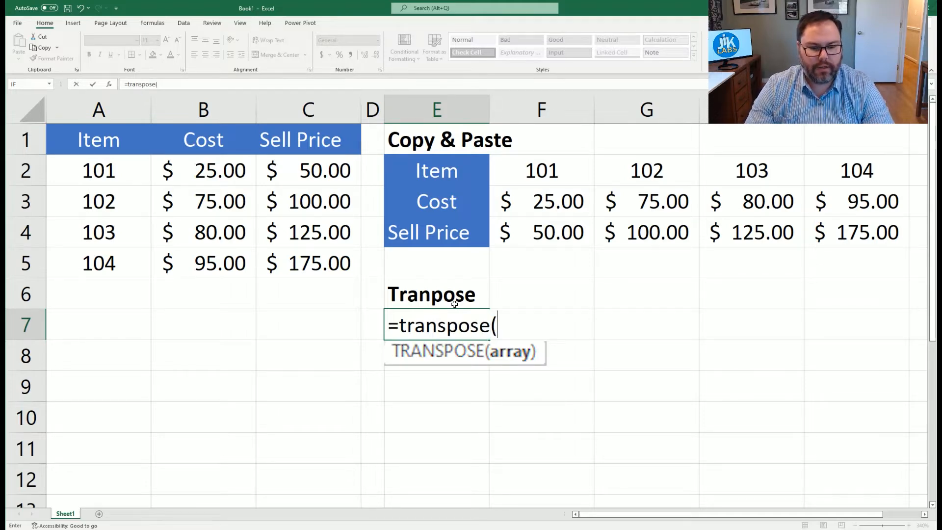
drag(99, 140, 295, 248)
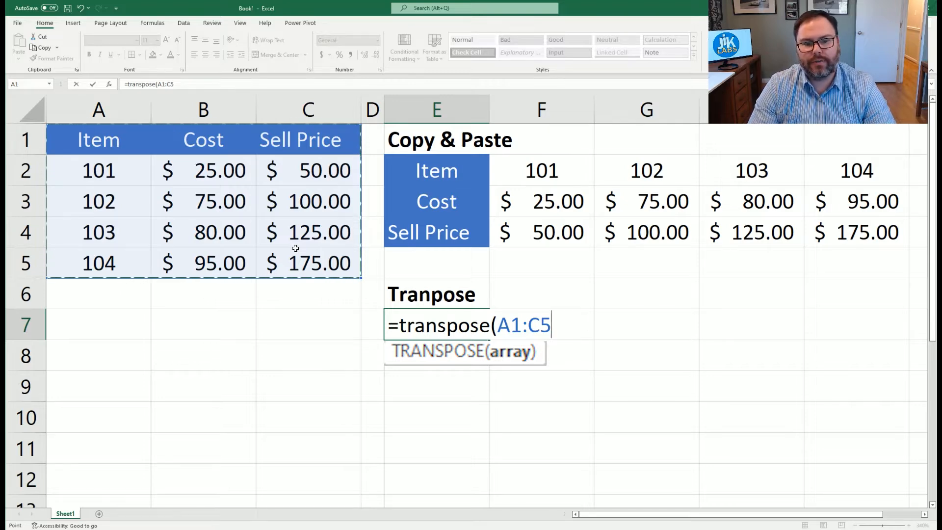
text())
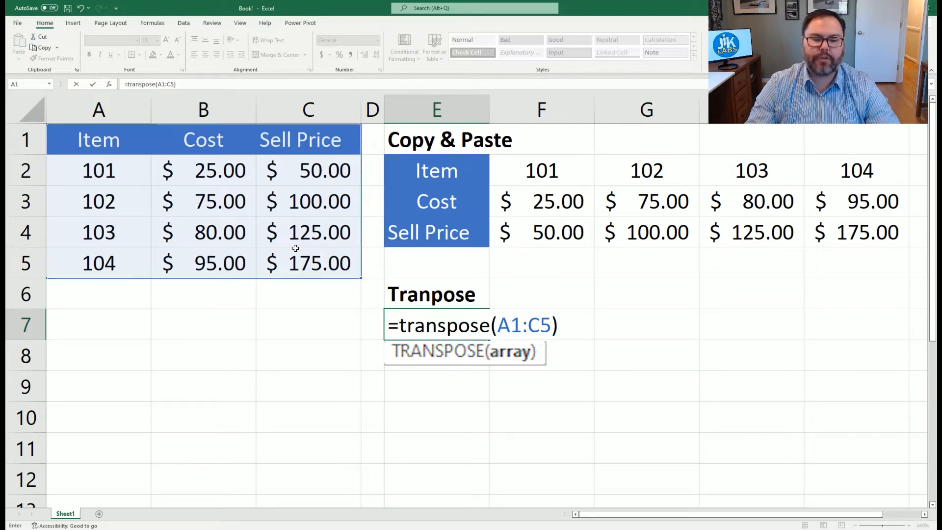
key(Return)
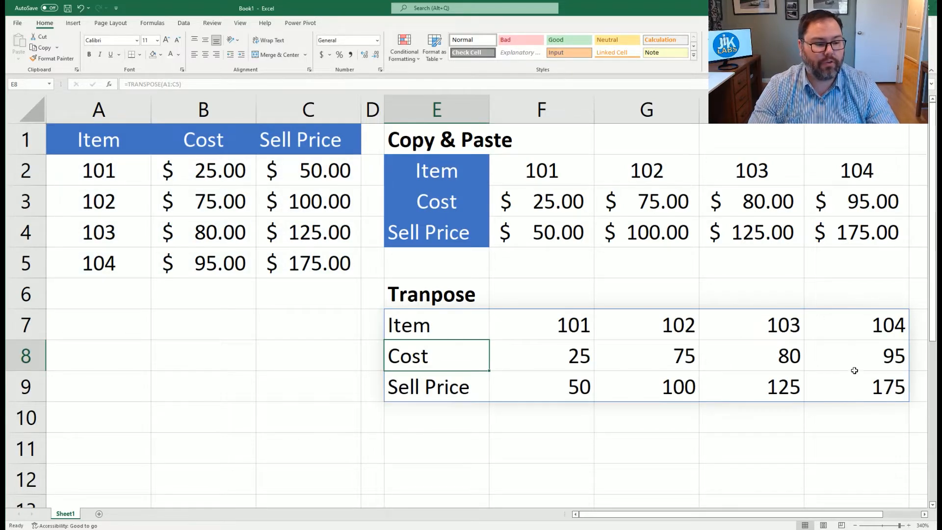
click(563, 353)
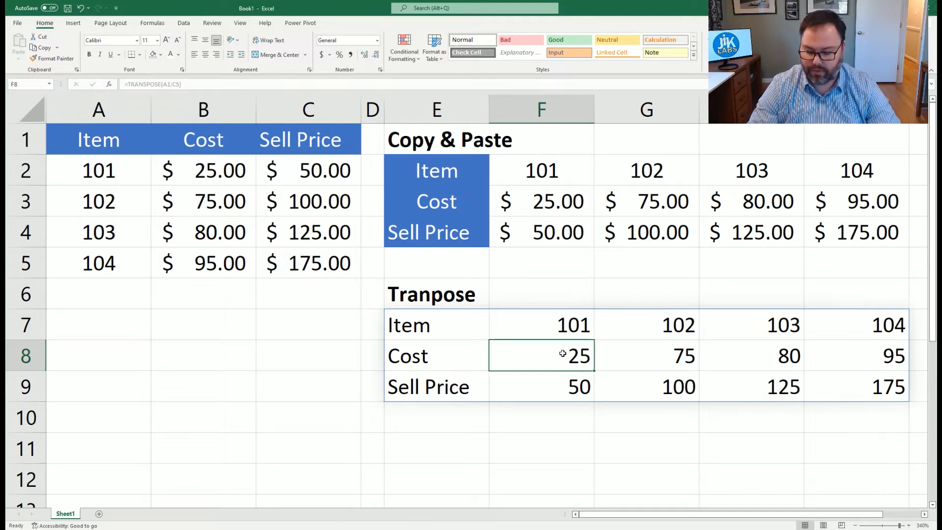
key(ctrl+z)
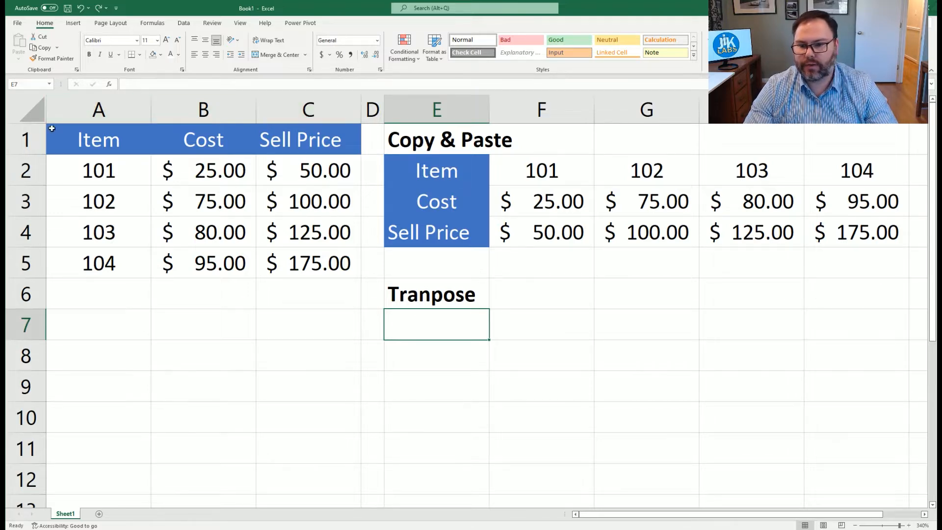
Enter =transpose(a1:c5) as an array formula across the three-row, five-column range E7:I9.
drag(412, 324, 539, 385)
drag(652, 384, 842, 395)
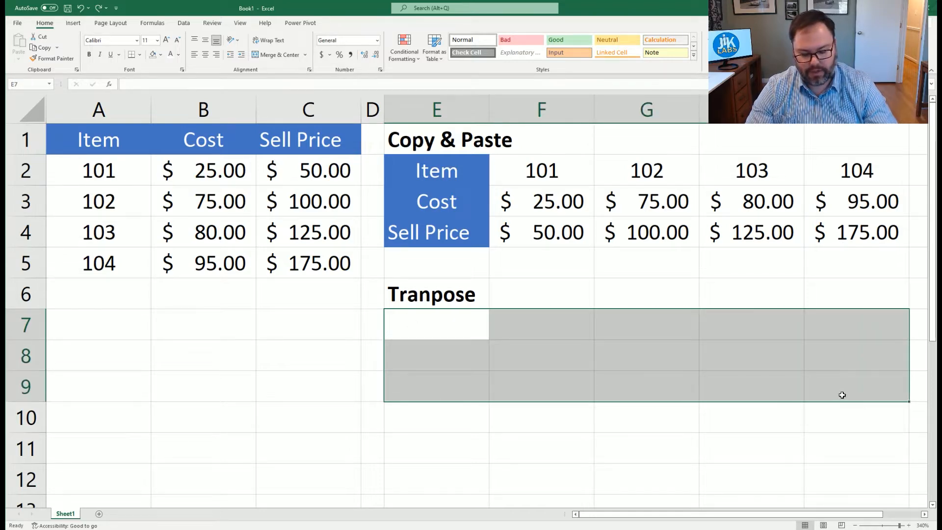
text(=tra)
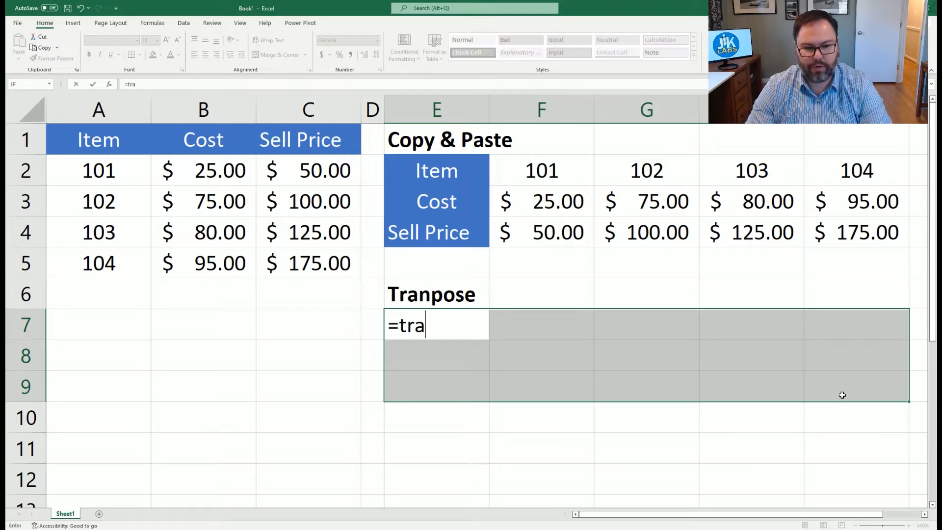
text(nspose)
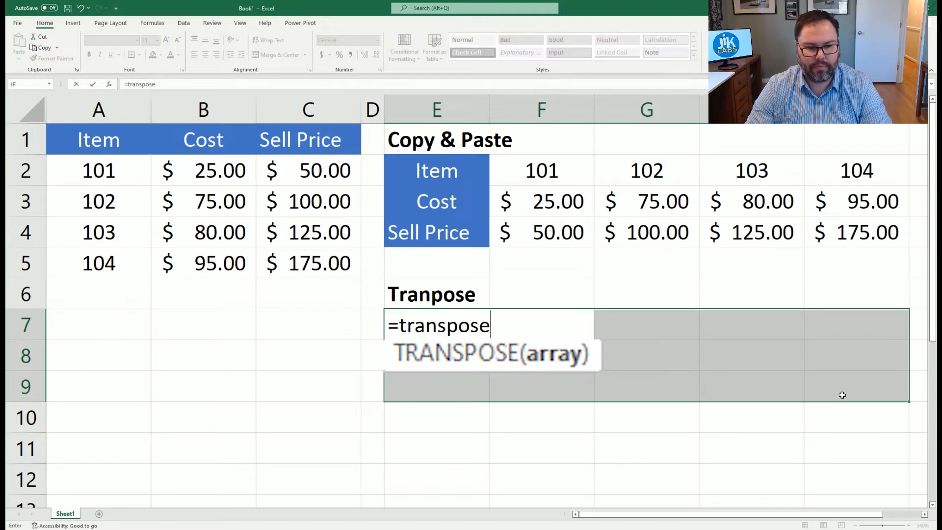
text((a1:c5))
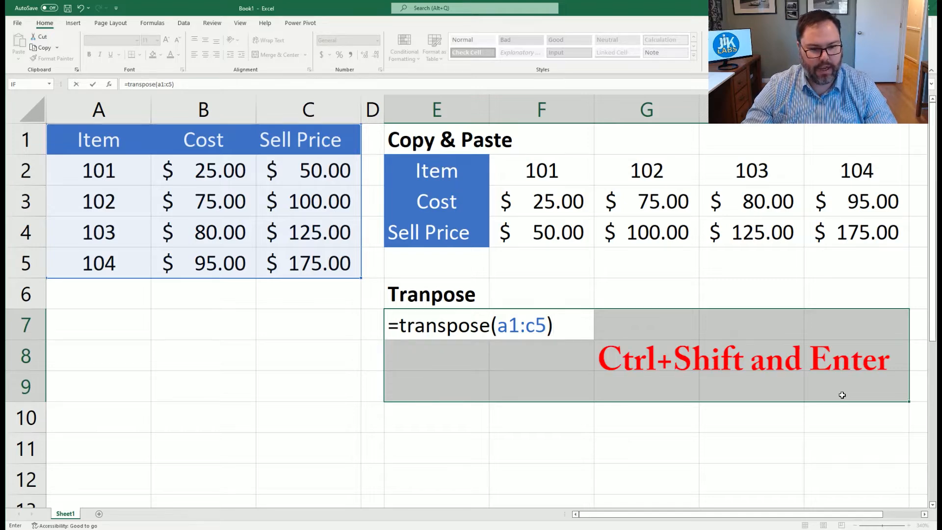
key(ctrl+shift+Return)
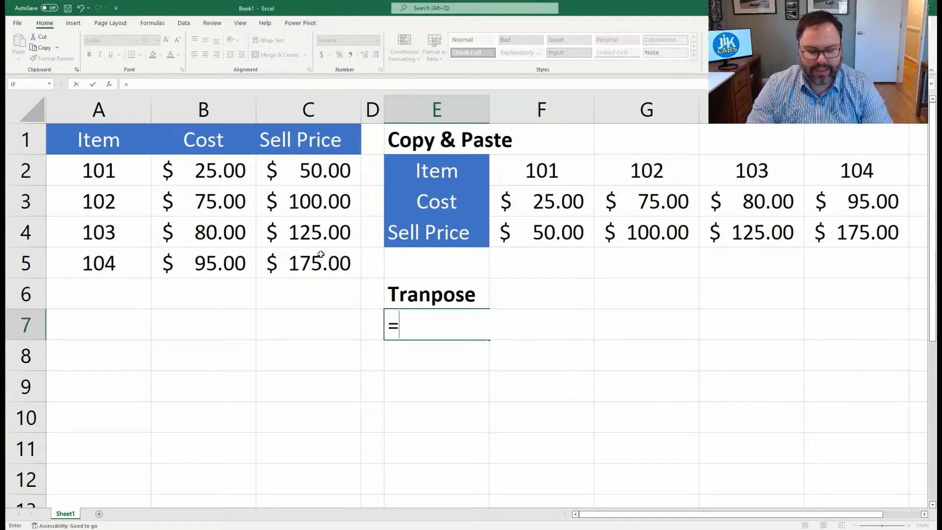
Complete the ordinary formula =transpose(A1:C5) in cell E7, referencing the whole source table.
text(trans)
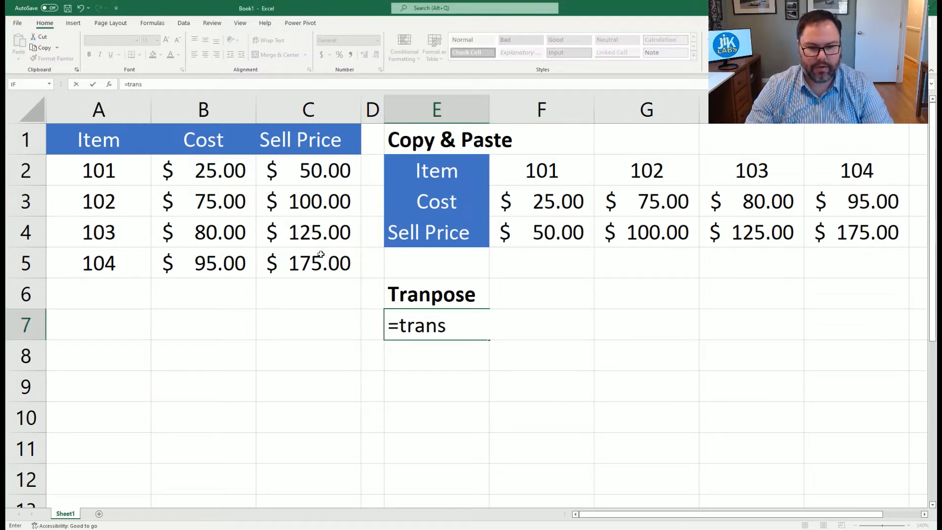
text(pose()
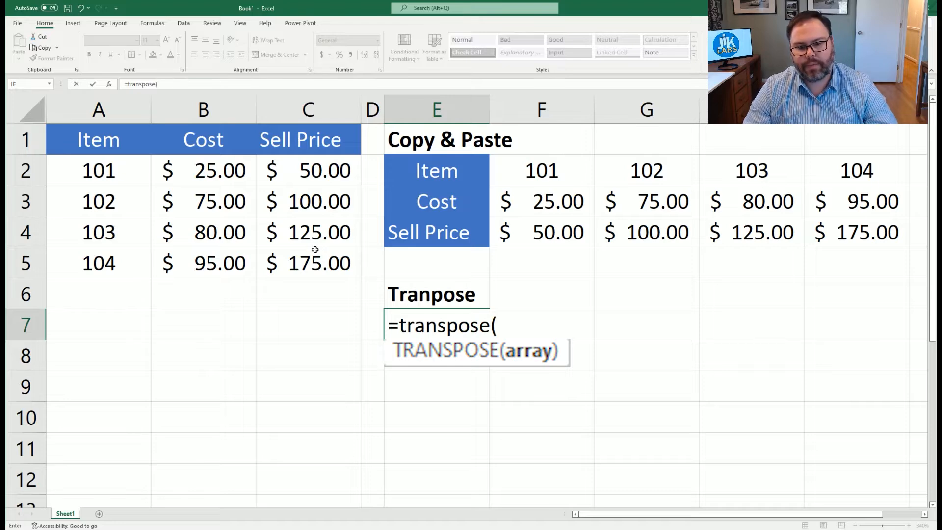
drag(126, 156, 306, 255)
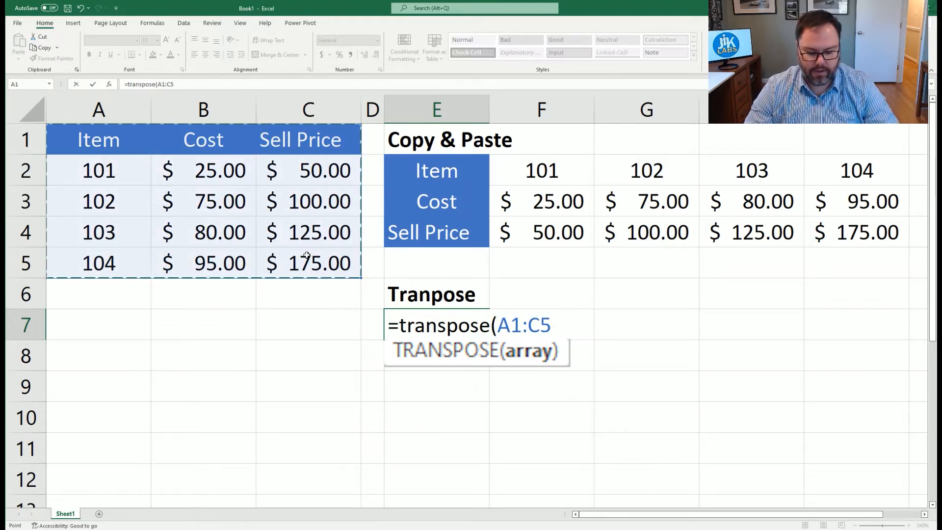
text())
key(Return)
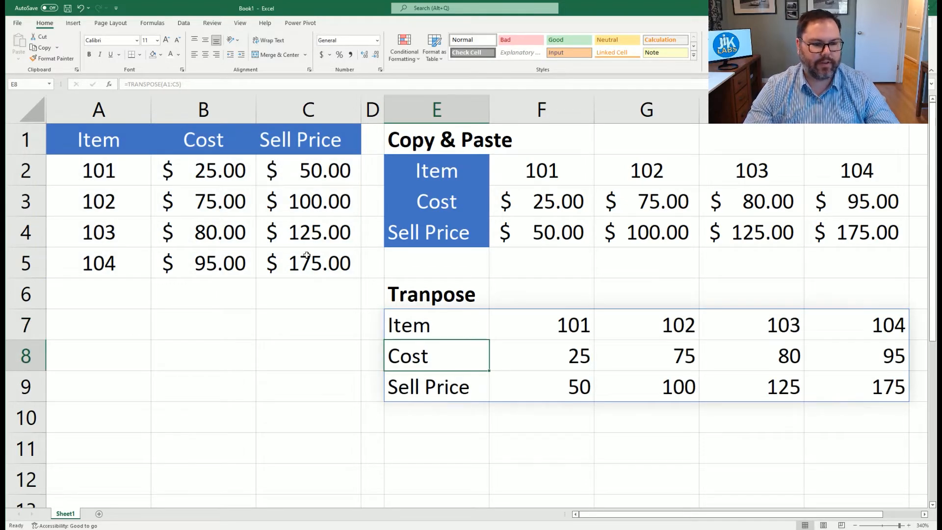
Test the spilled range by entering ddd in cell F8, and clear that cell again.
click(566, 355)
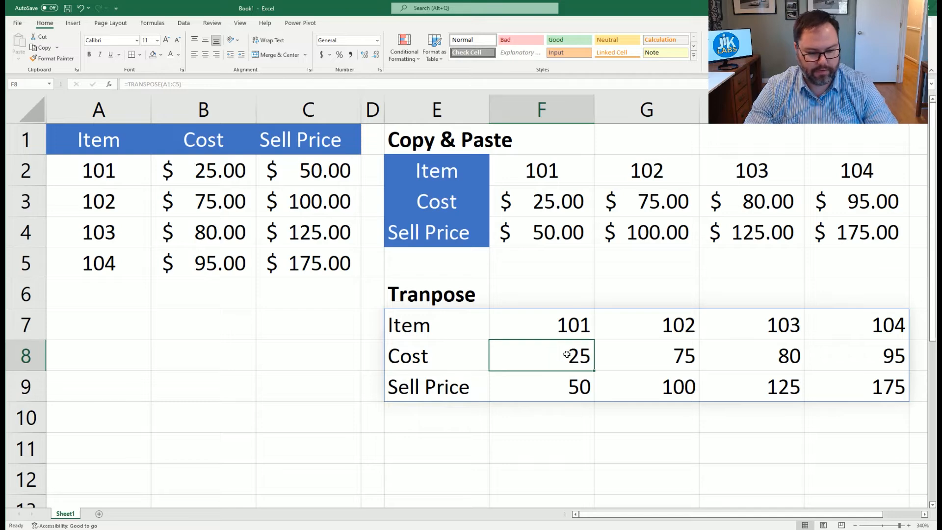
text(ddd)
key(Return)
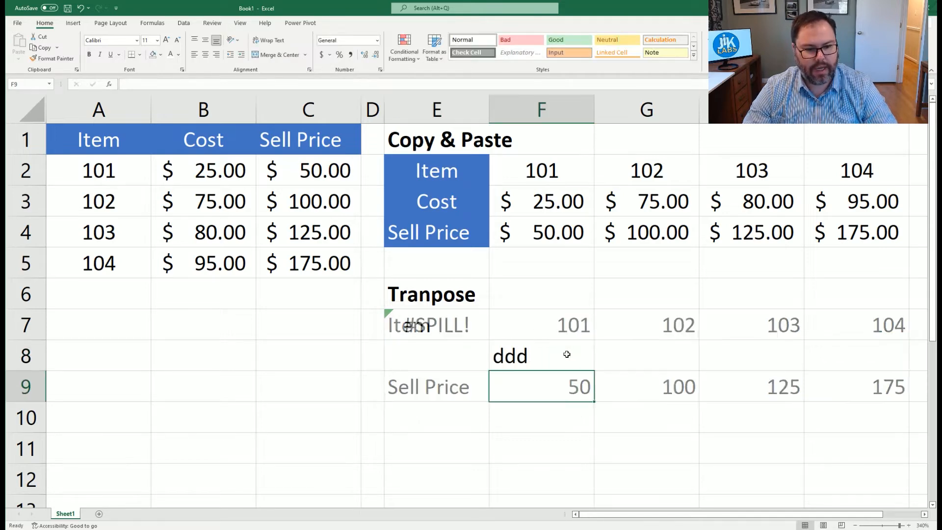
key(Left)
key(Up)
key(Up)
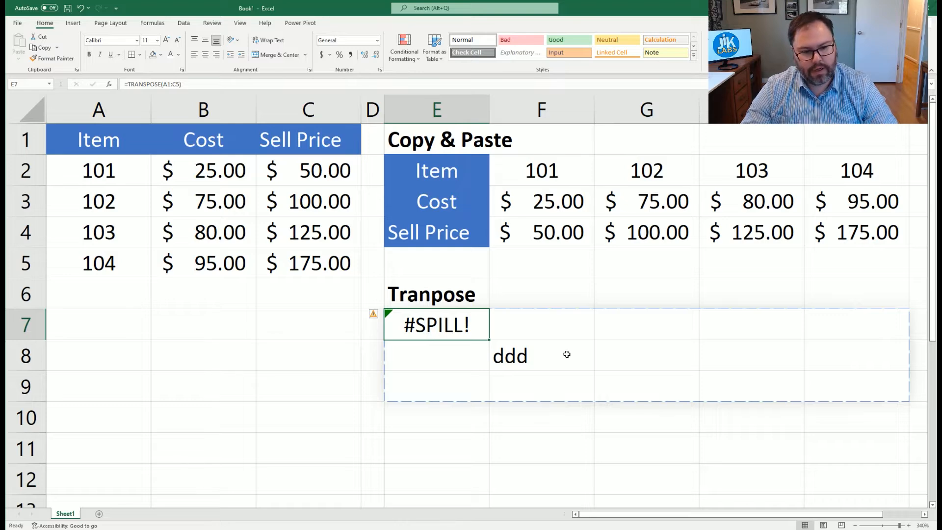
click(566, 354)
key(Delete)
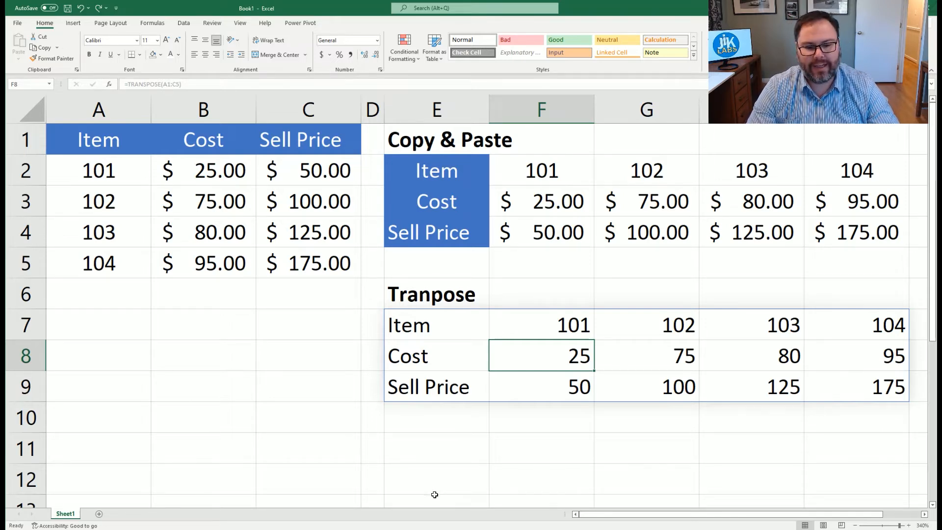
Format the row headings Item, Cost and Sell Price in E7:E9 with a blue fill and white font.
drag(424, 314, 426, 384)
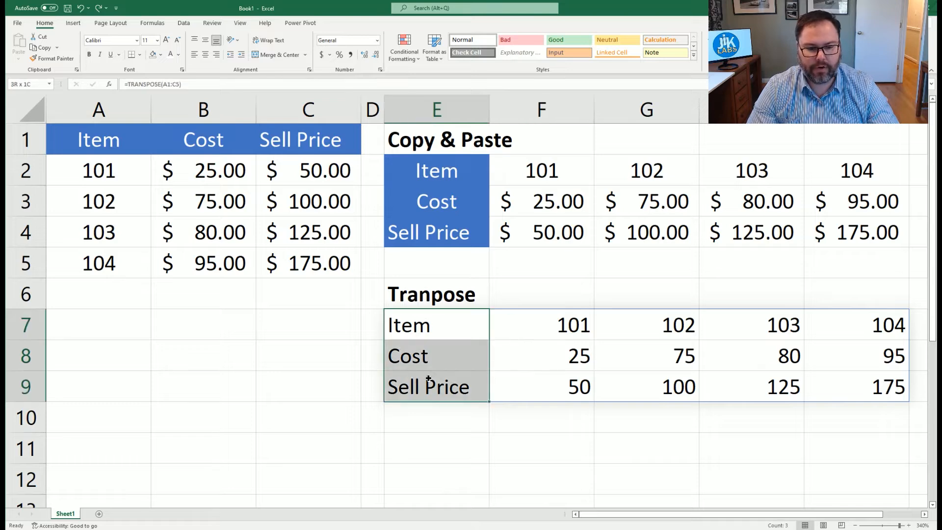
click(171, 55)
click(160, 56)
click(190, 80)
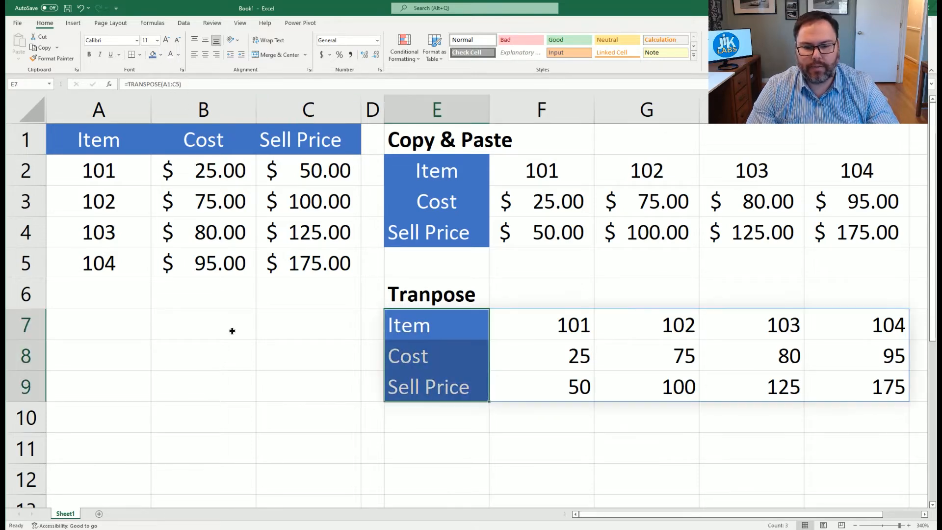
click(231, 330)
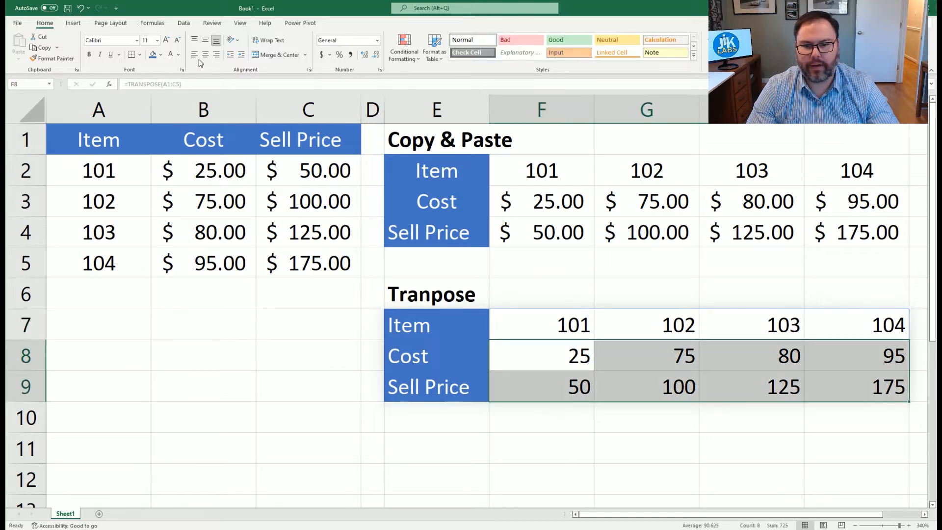
Apply the Accounting number format to the prices in F8:I9 and centre the contents of E7:I9.
click(322, 55)
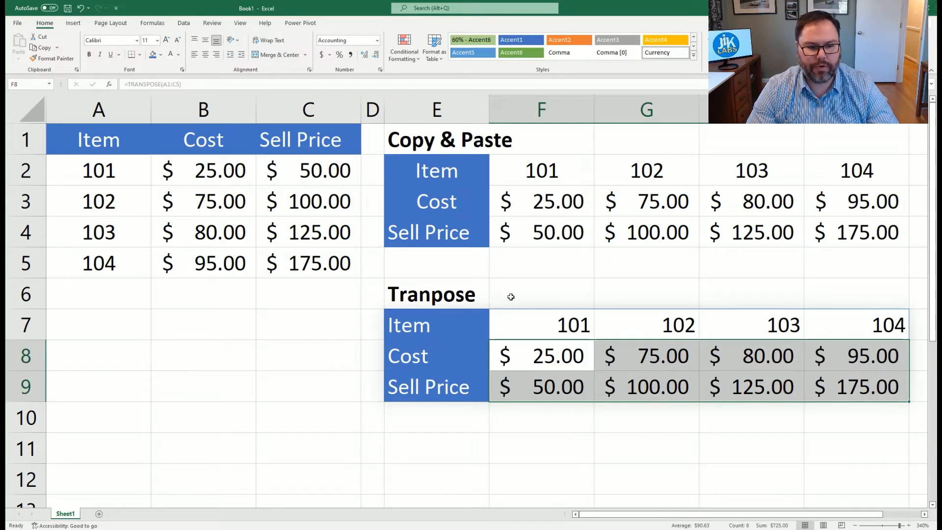
drag(445, 322, 843, 389)
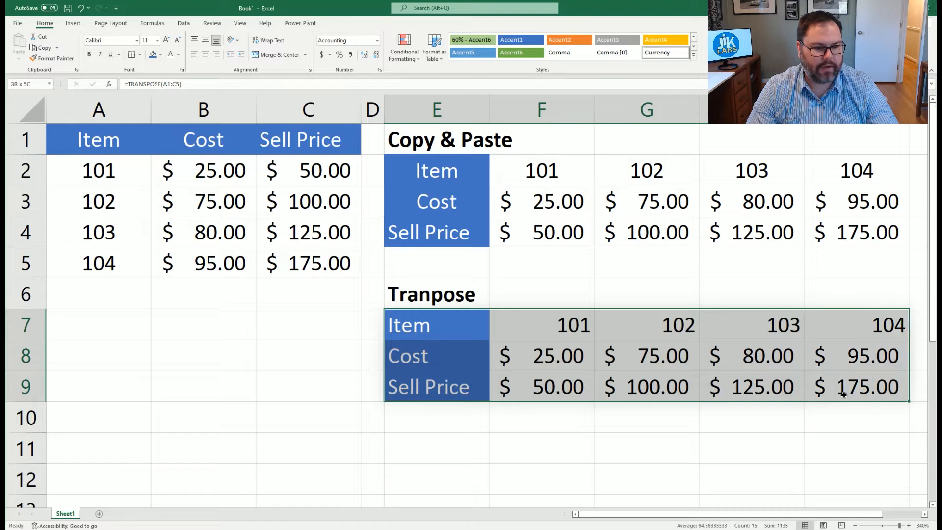
click(205, 54)
click(305, 322)
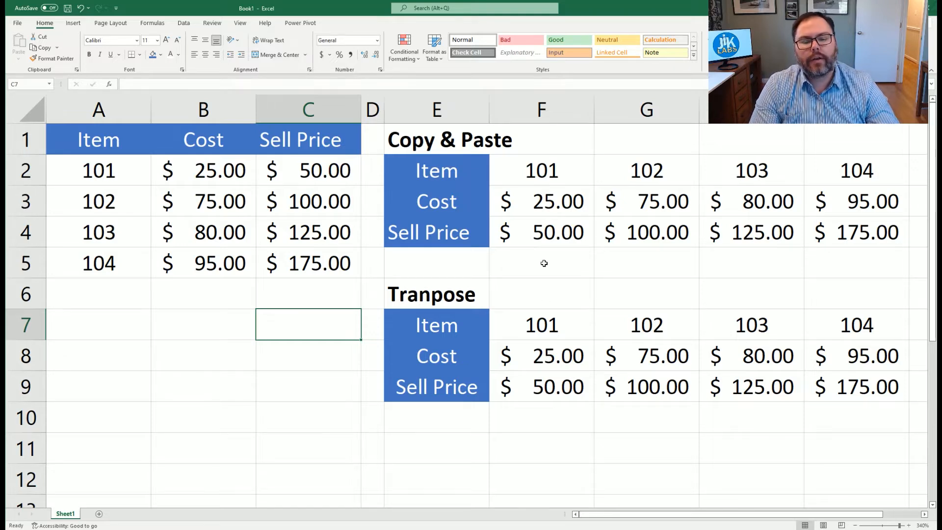
Set the sell price of item 102 in cell C3 to 105 to test which transposed table follows the source.
click(307, 268)
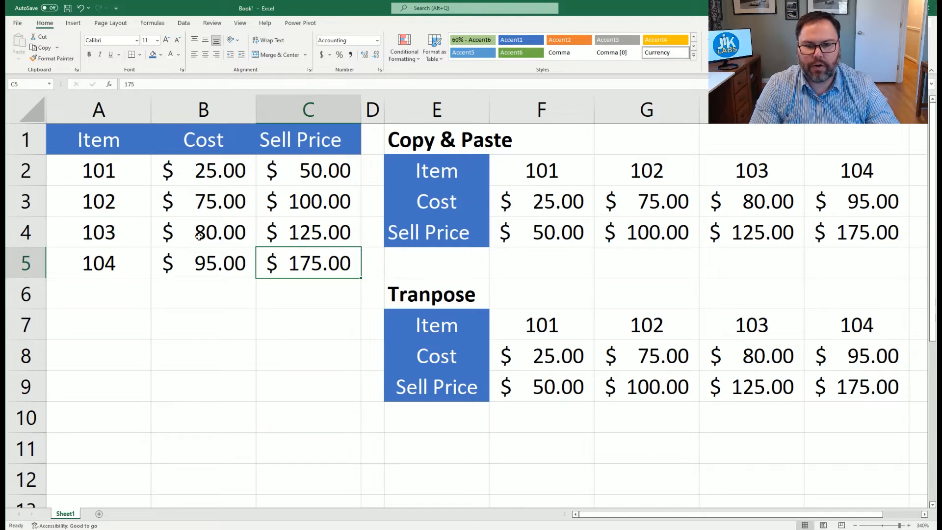
click(330, 207)
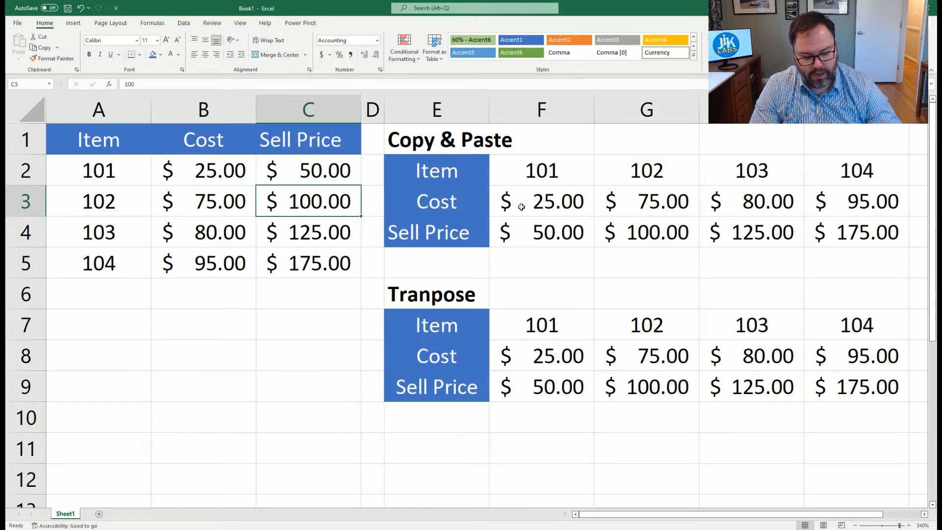
text(105)
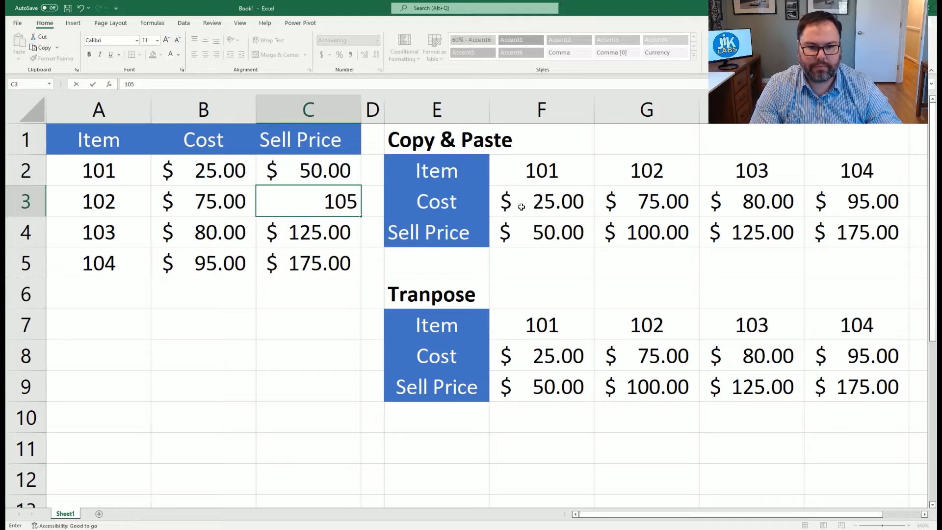
key(Return)
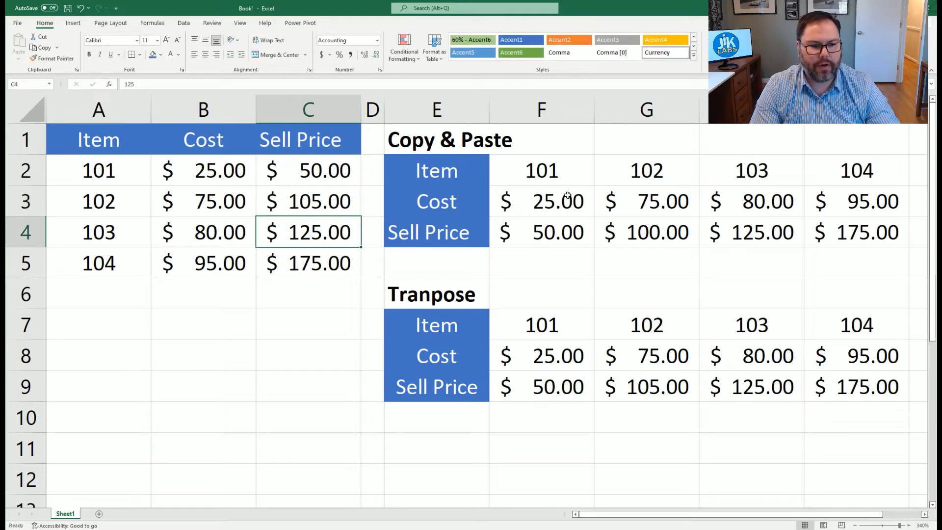
Compare the item 102 sell price in G4 and G9, and highlight the source range A1:C5.
click(629, 229)
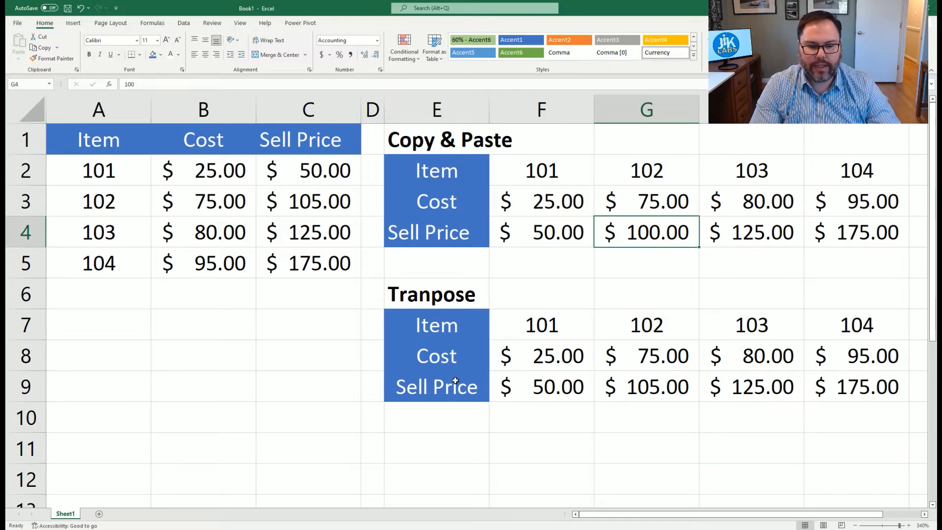
click(656, 393)
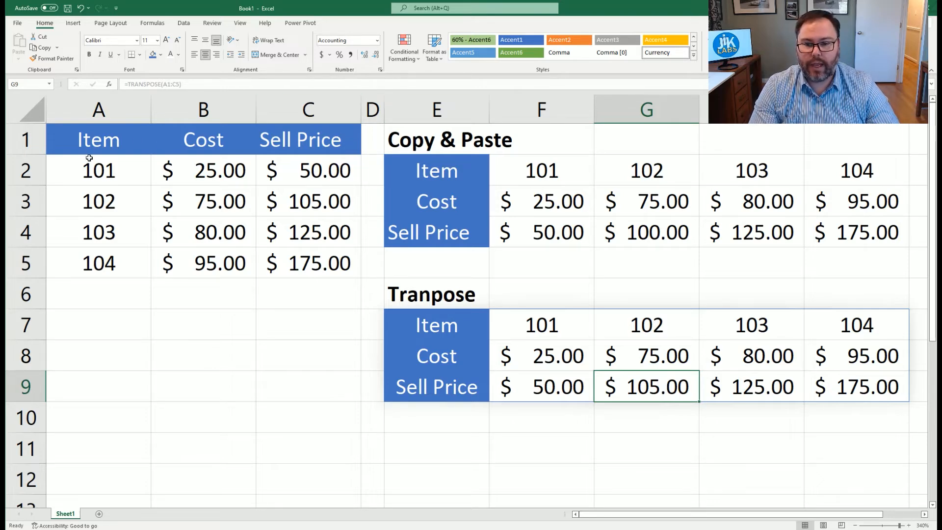
drag(95, 143, 236, 144)
drag(249, 183, 316, 262)
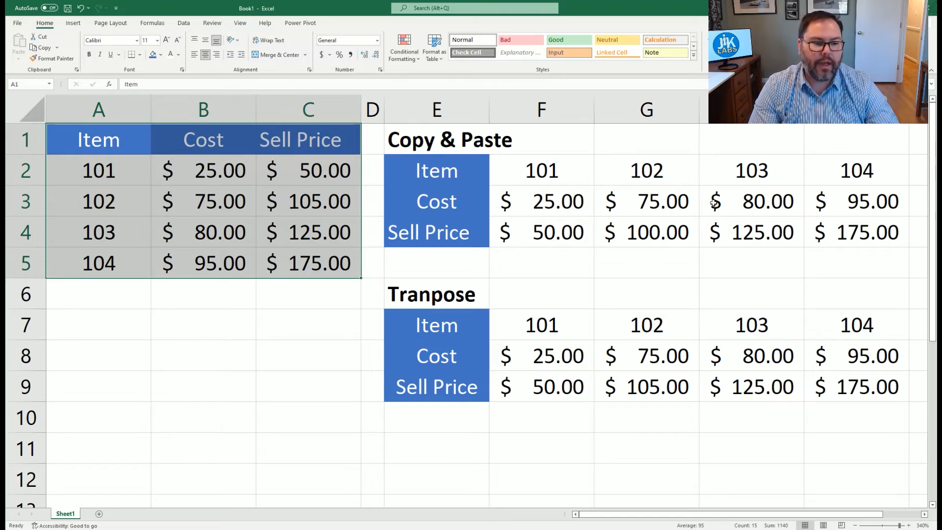
Add an Average label in A6 and enter the formula =average(b2:b5) in B6.
click(171, 282)
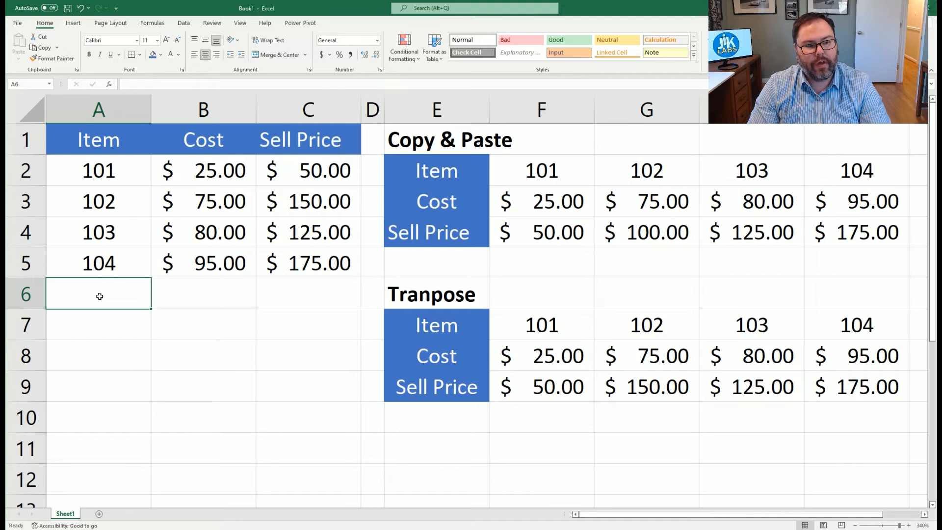
scroll(99, 297, down, 3)
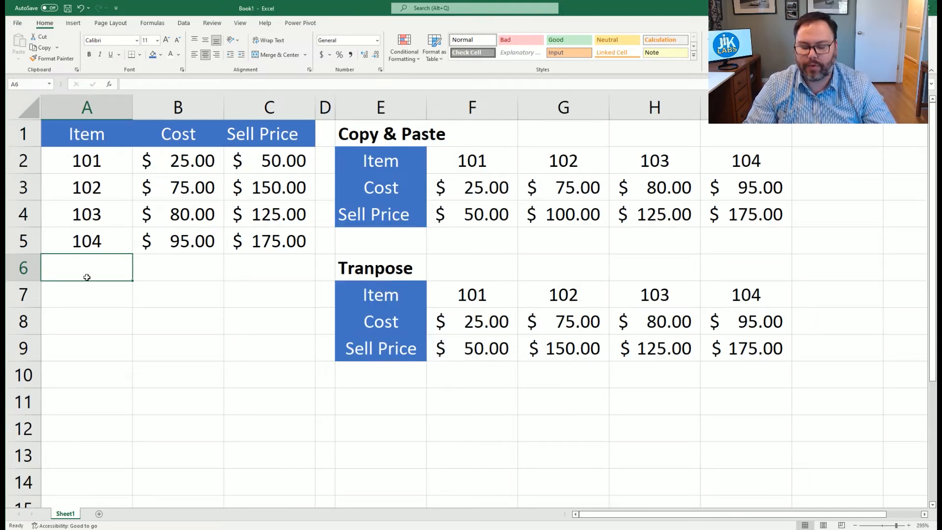
text(Average)
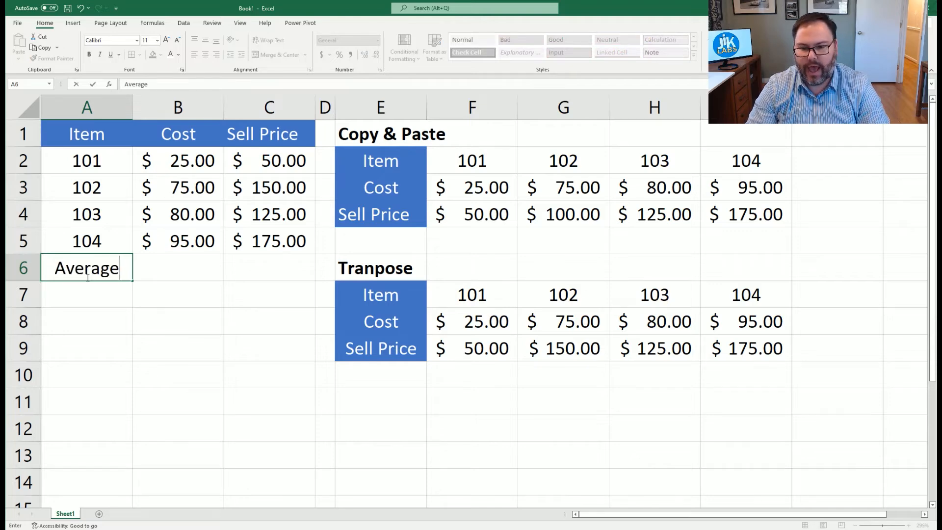
key(Tab)
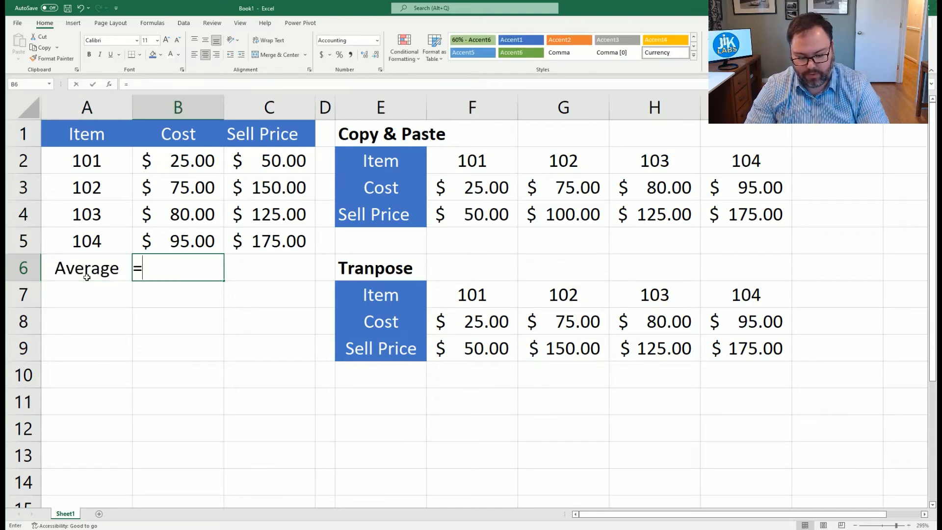
text(=ave)
text(rage(b2:b5))
key(Return)
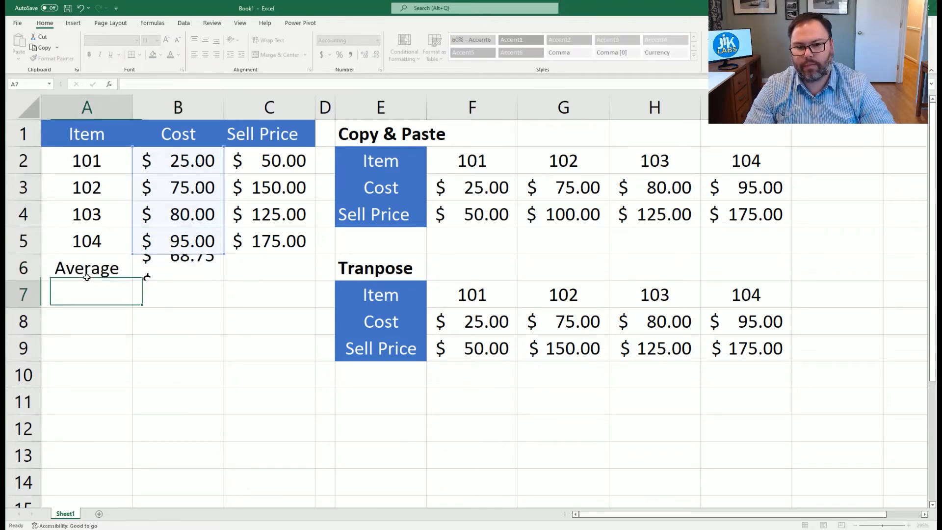
Copy the average formula from B6 to C6, and check the TRANSPOSE formula in E7.
key(Up)
key(Right)
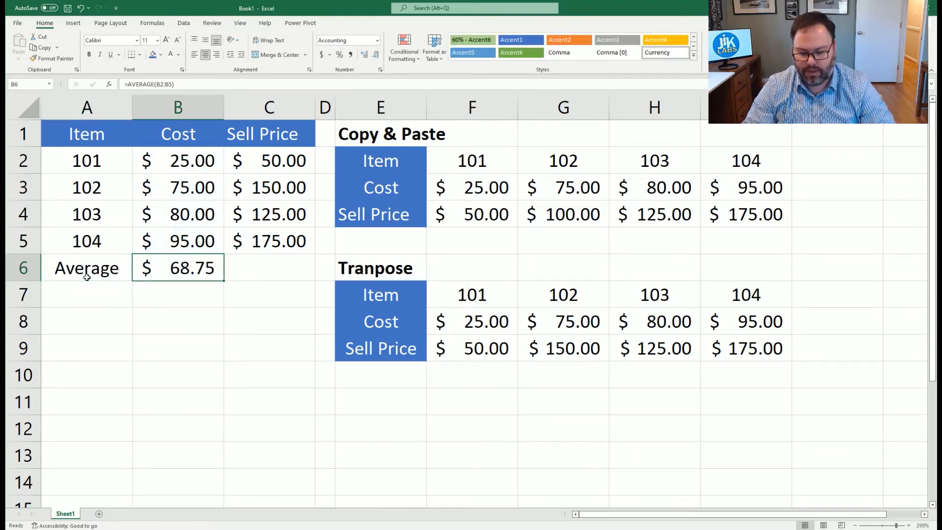
key(ctrl+c)
key(Right)
key(ctrl+v)
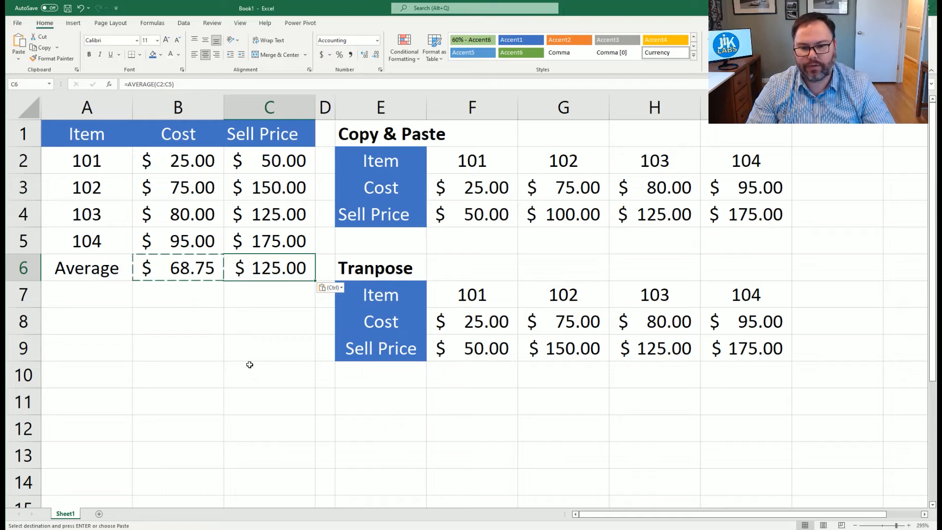
click(245, 330)
click(405, 301)
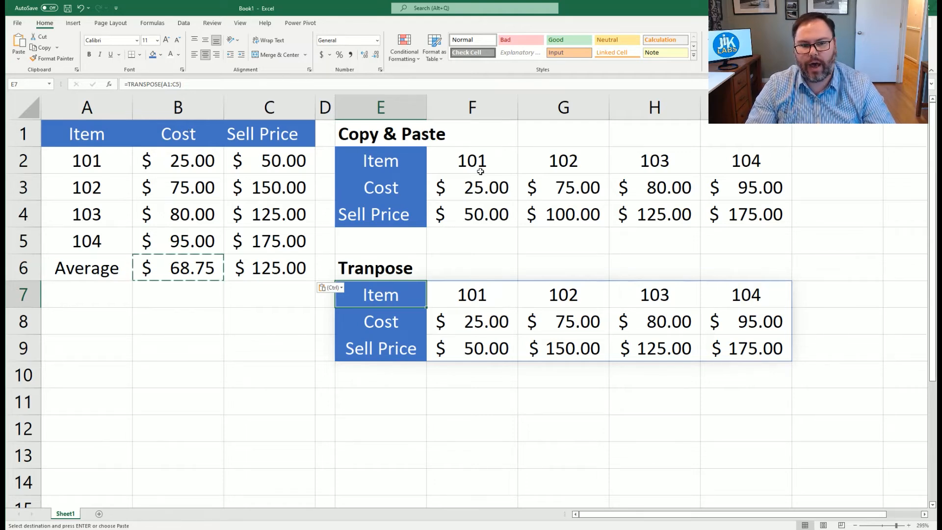
Copy the extended source table A1:C6 and paste it transposed over the Copy & Paste table starting at E2.
drag(118, 139, 246, 258)
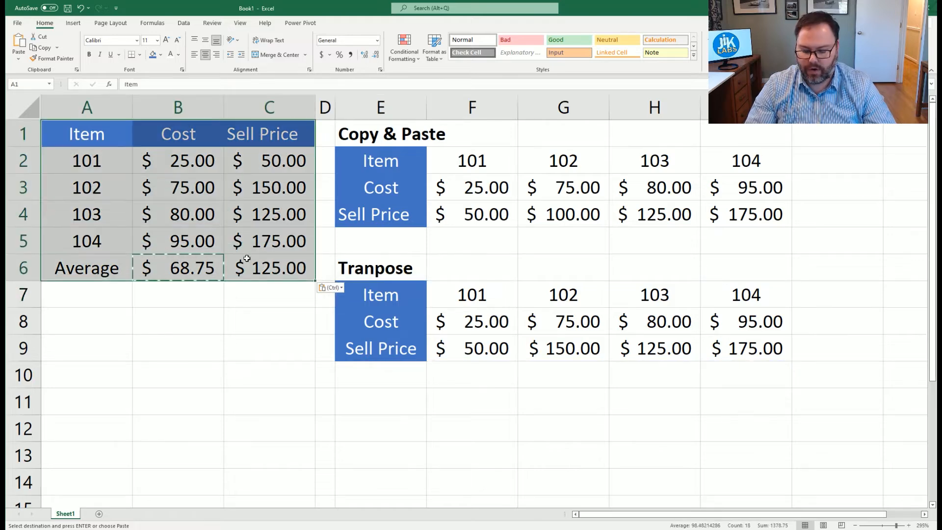
key(ctrl+c)
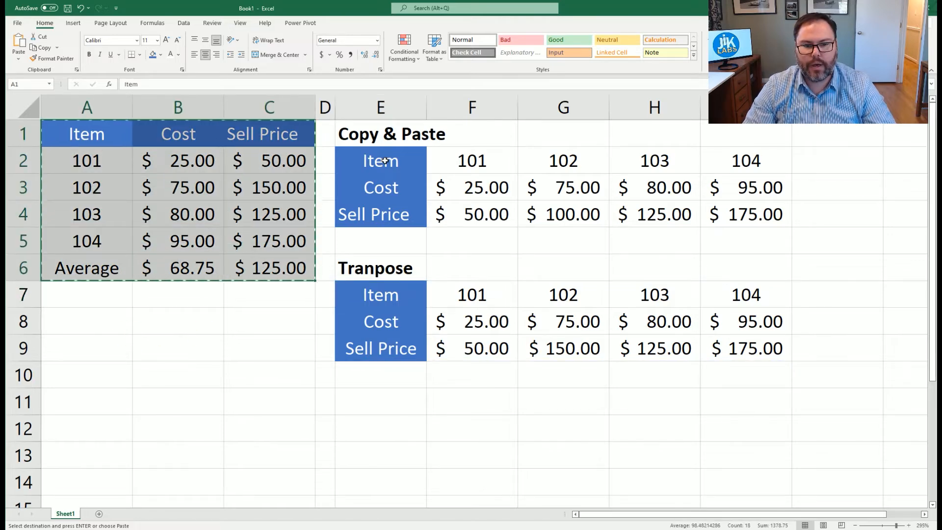
click(387, 165)
right_click(387, 164)
mouse_move(402, 255)
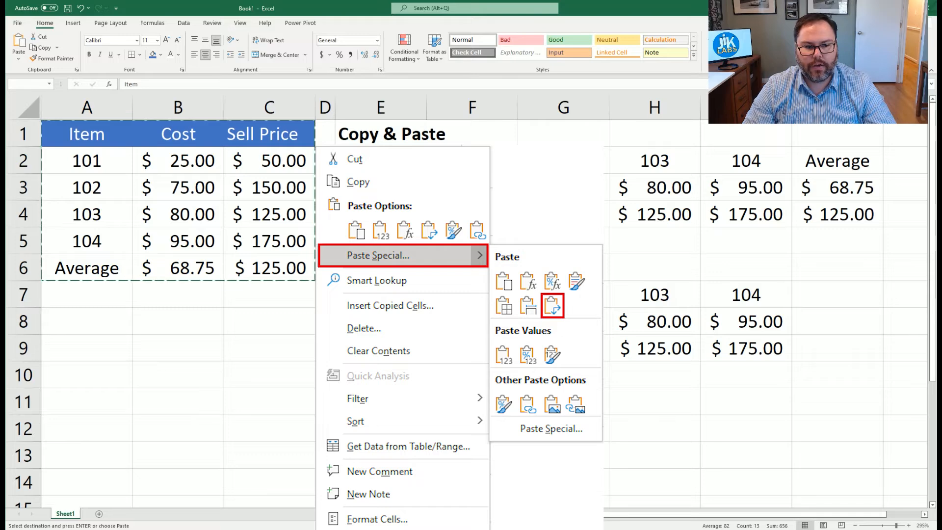
click(553, 306)
click(481, 240)
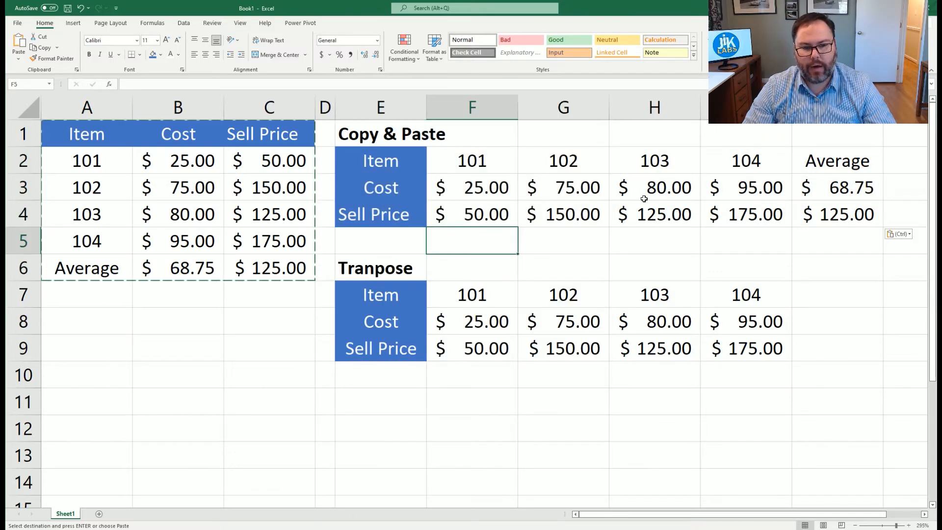
key(Escape)
click(324, 213)
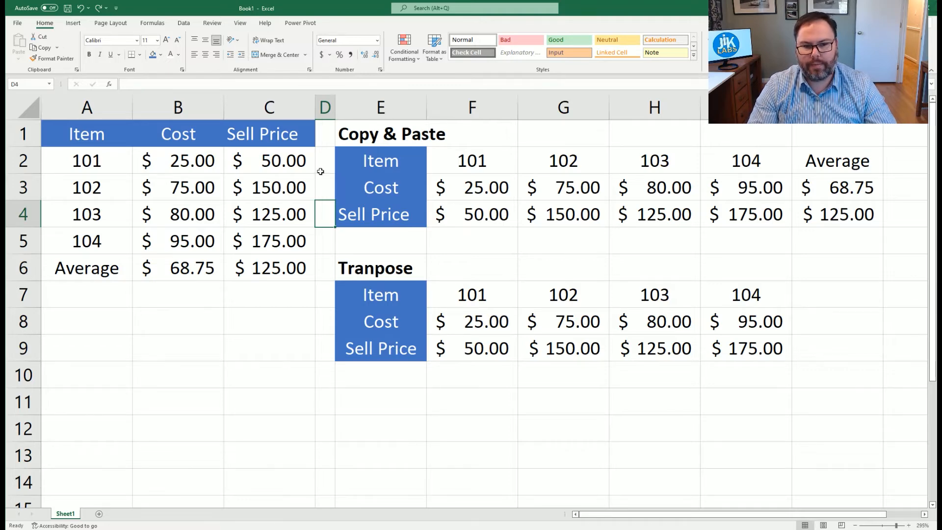
Set the sell price of item 102 in C3 to 100, and inspect the formulas in C6, G4 and J4.
click(291, 185)
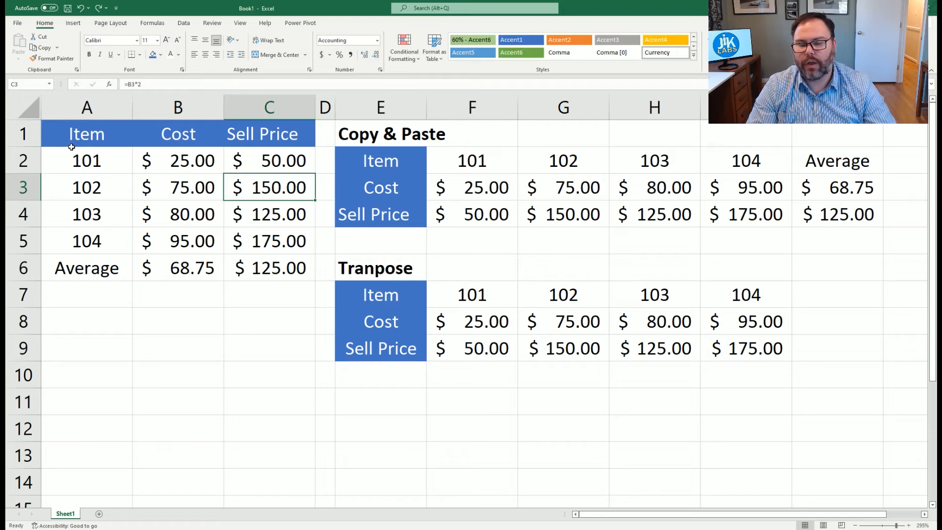
text(100)
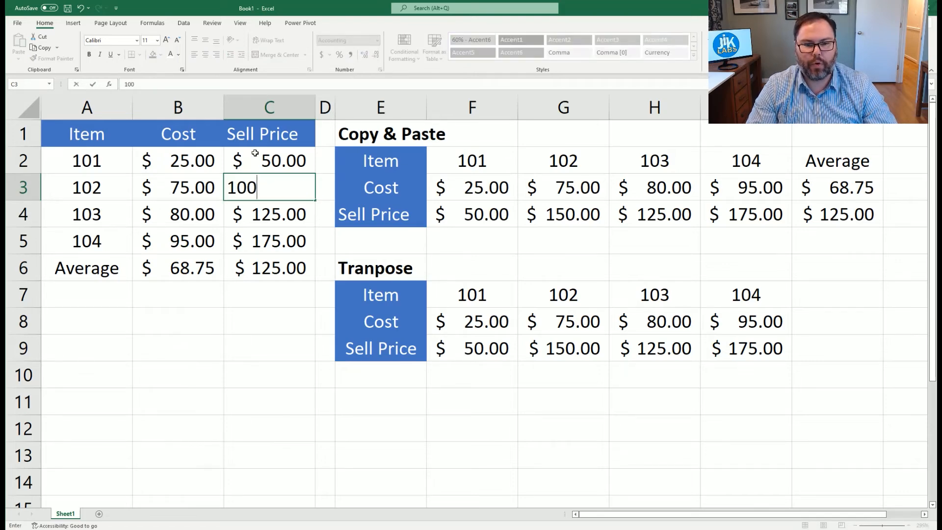
key(Return)
click(273, 271)
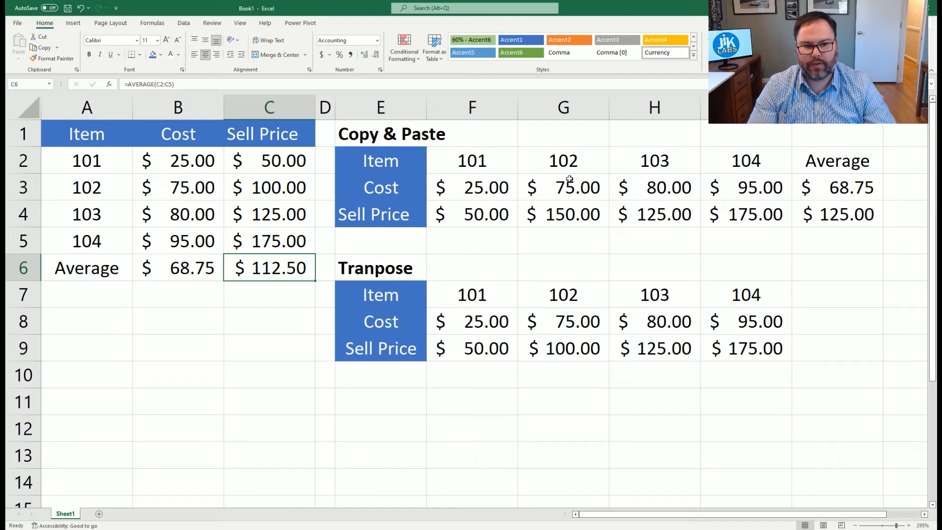
click(562, 209)
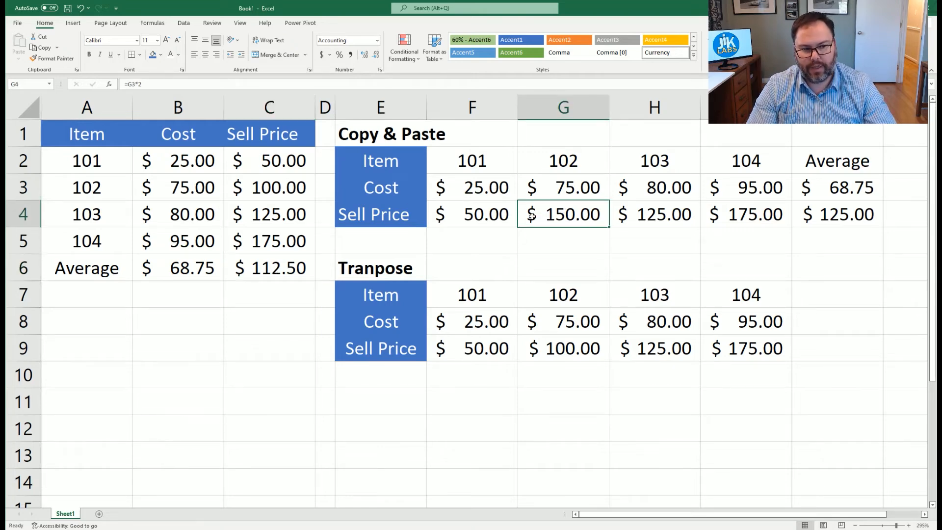
click(828, 218)
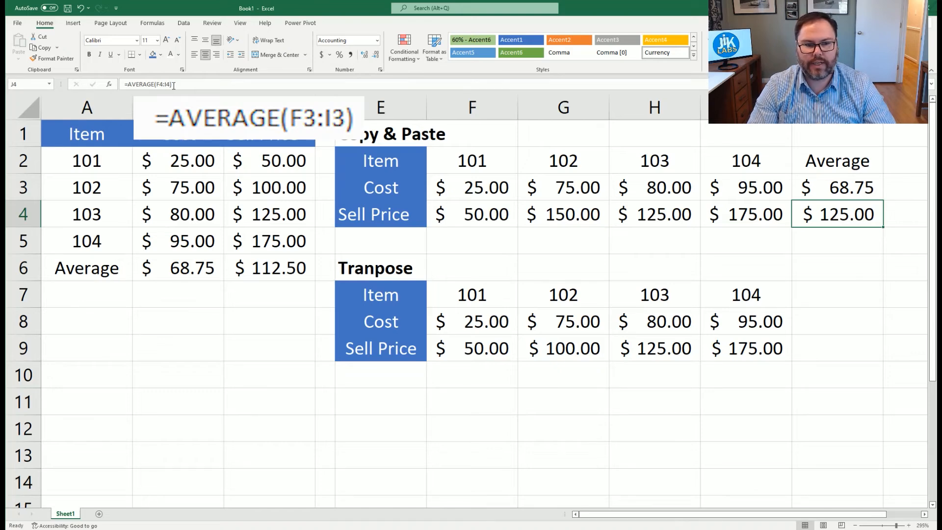
Set the item 102 sell price in the Copy & Paste table, cell G4, to 100 and check the average in J4.
click(557, 219)
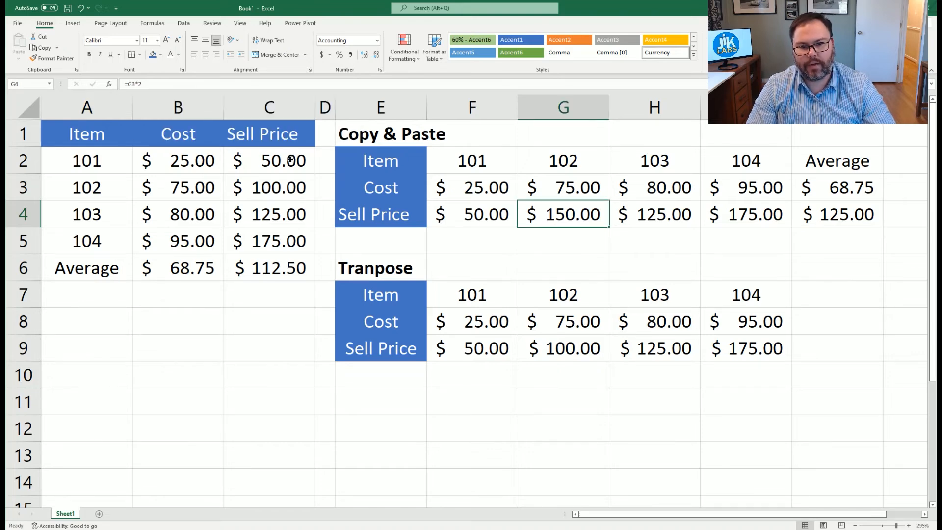
text(100)
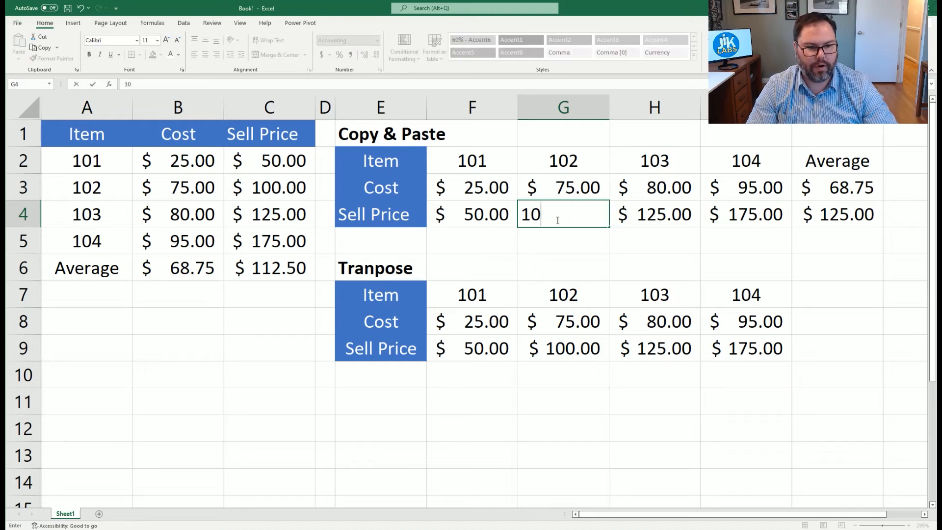
key(Return)
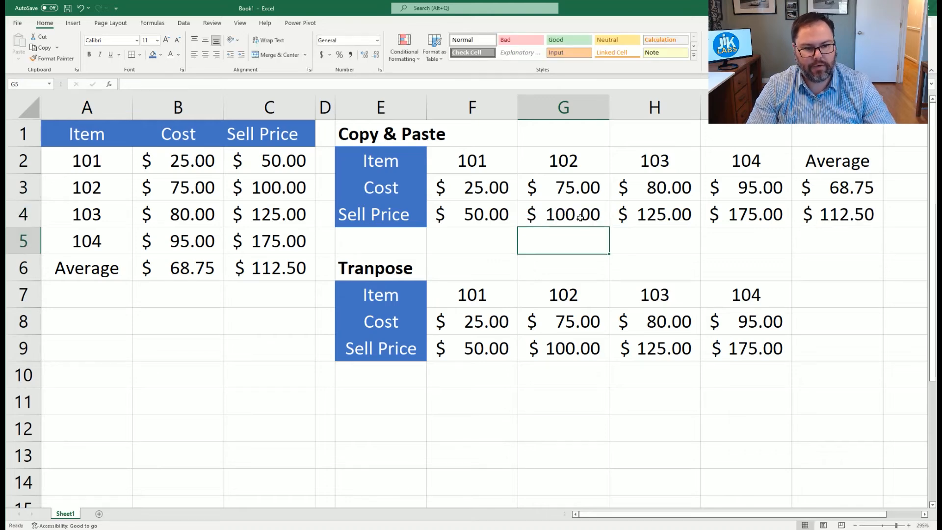
click(827, 219)
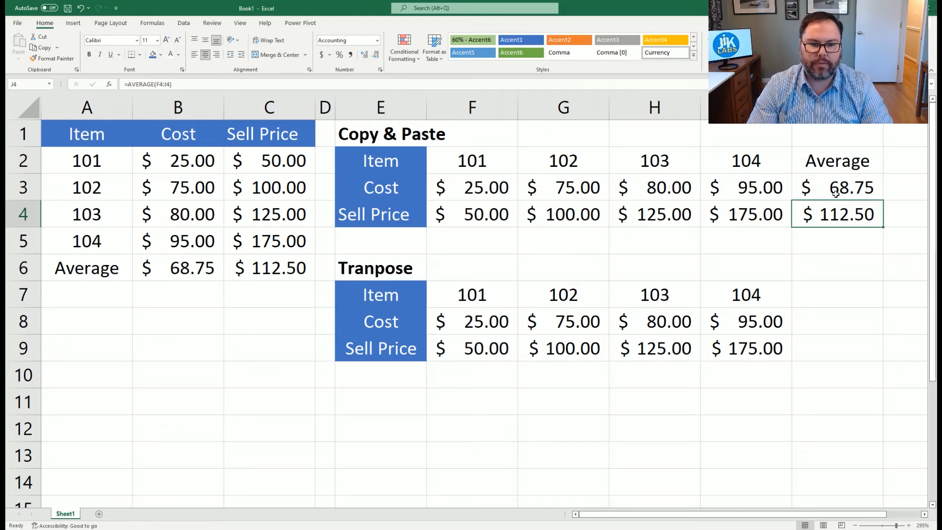
Extend the TRANSPOSE formula in E7 to the range A1:C6, including the Average row.
click(386, 291)
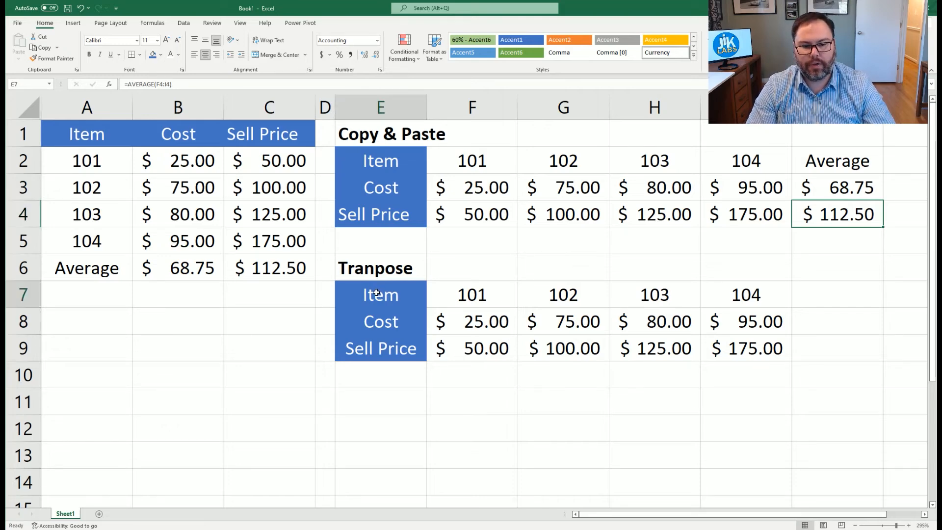
click(197, 85)
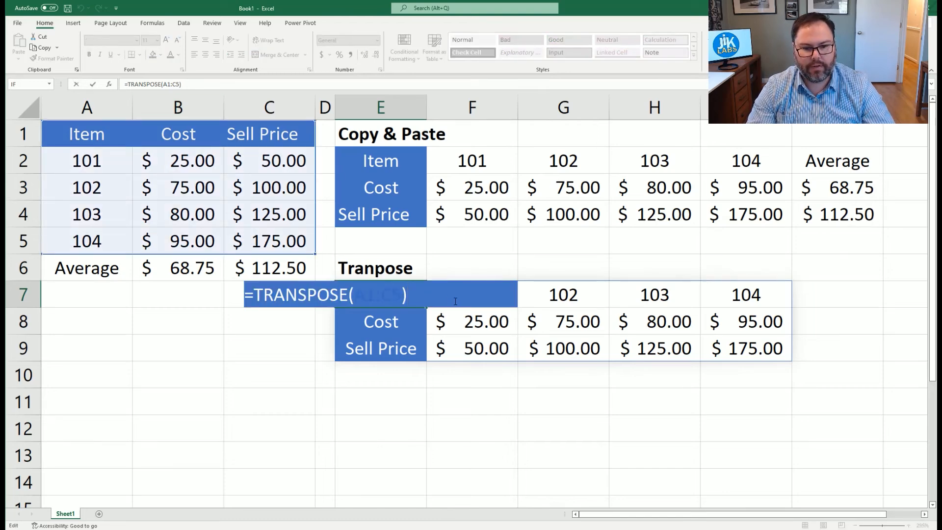
drag(87, 134, 269, 267)
key(Return)
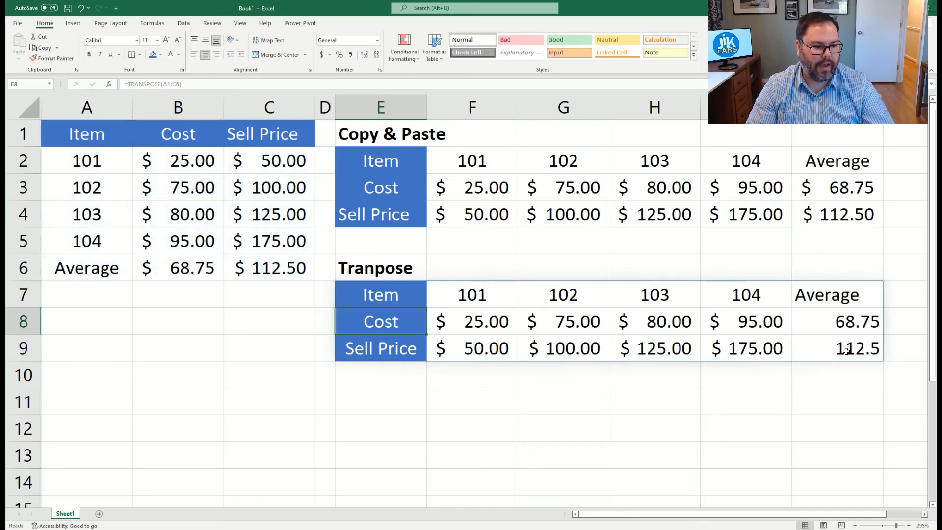
Test the TRANSPOSE link by changing the item 102 sell price in C3 to 150 and back to 100.
click(271, 188)
text(100)
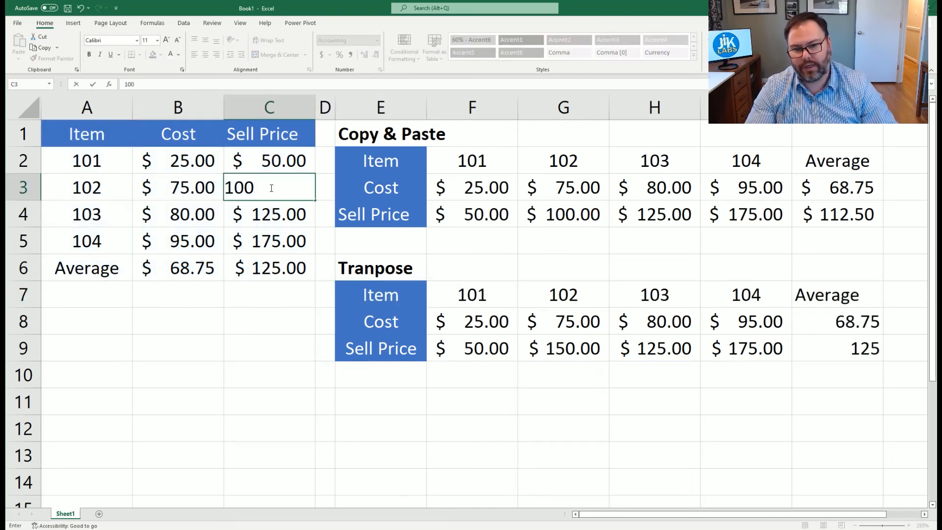
key(Return)
click(270, 188)
text(150)
key(Return)
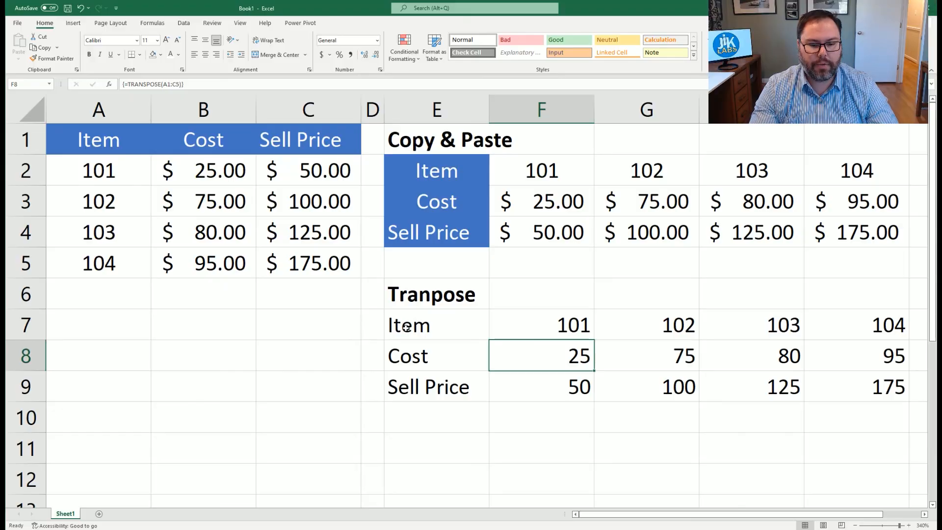
Begin entering a new =transpose formula in E7, the first cell of the array range under the Tranpose heading.
click(406, 327)
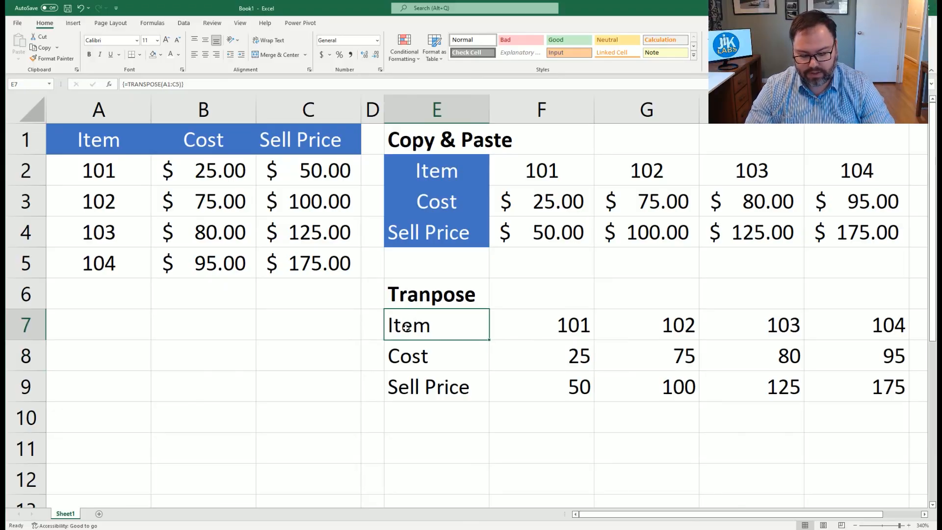
text(=tra)
key(BackSpace)
key(BackSpace)
key(BackSpace)
text(=tra)
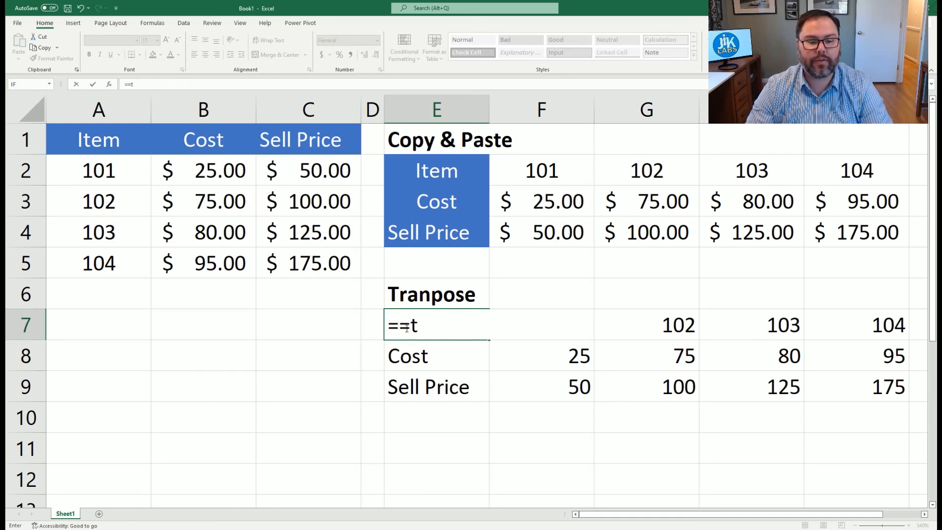